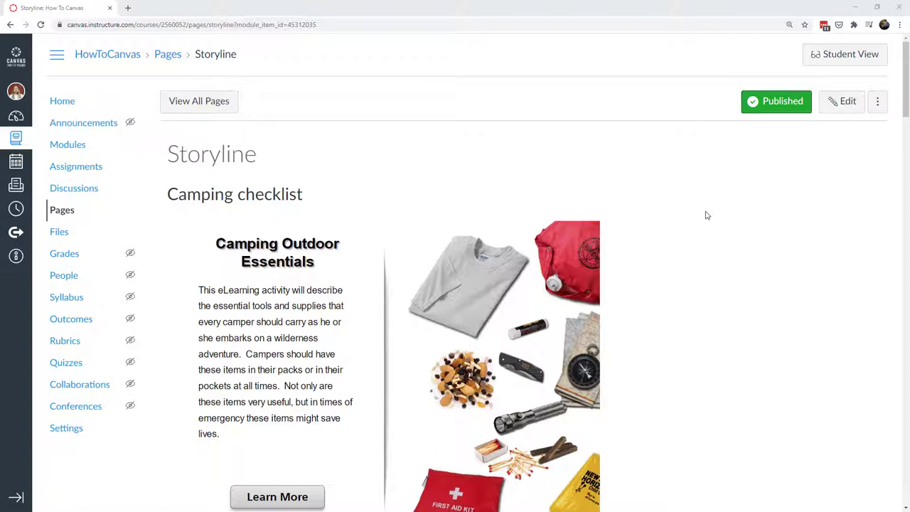
# Open the Camping checklist's list of essentials and reveal the pictured items for extra clothing, rain gear and canteen or water bottle.
pyautogui.scroll(-2, 706, 215)
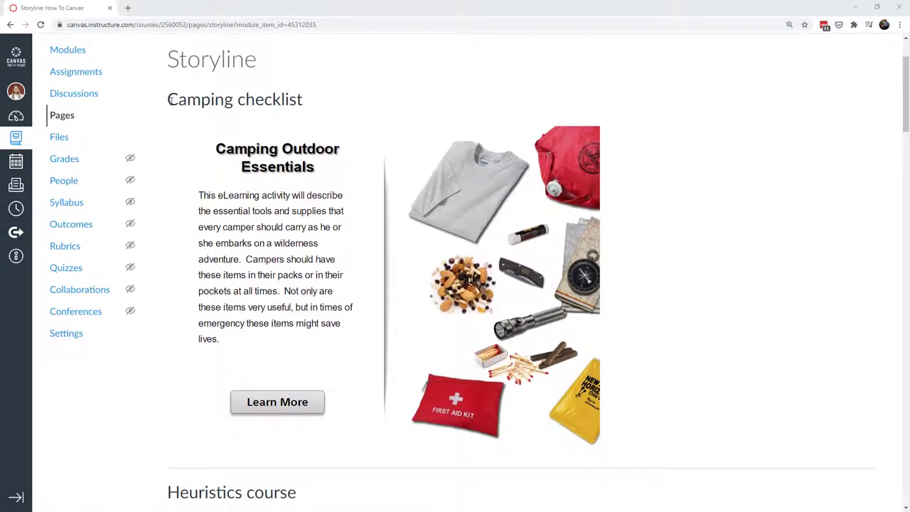
pyautogui.moveTo(168, 99); pyautogui.dragTo(321, 108)
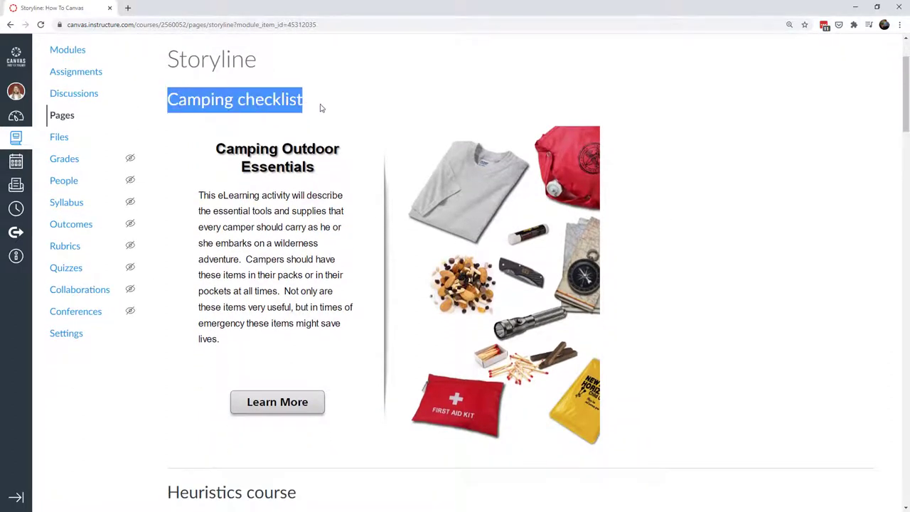
pyautogui.click(321, 108)
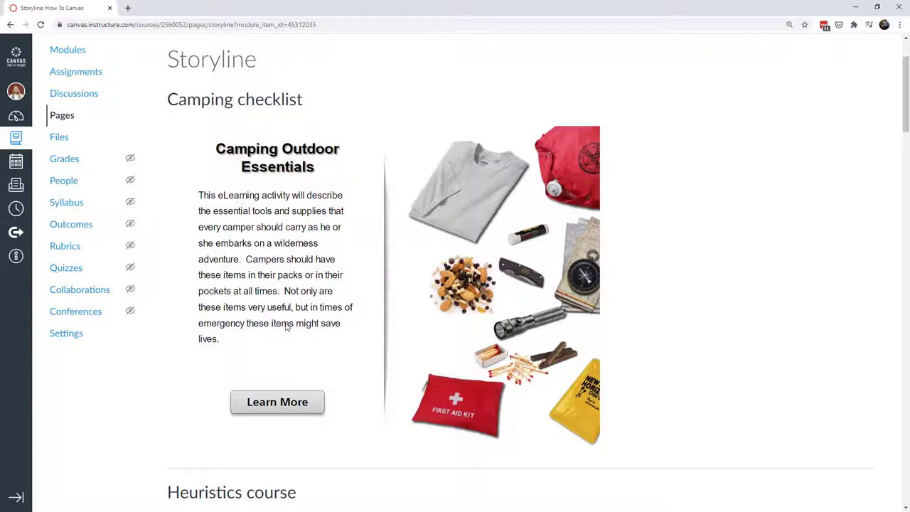
pyautogui.click(276, 403)
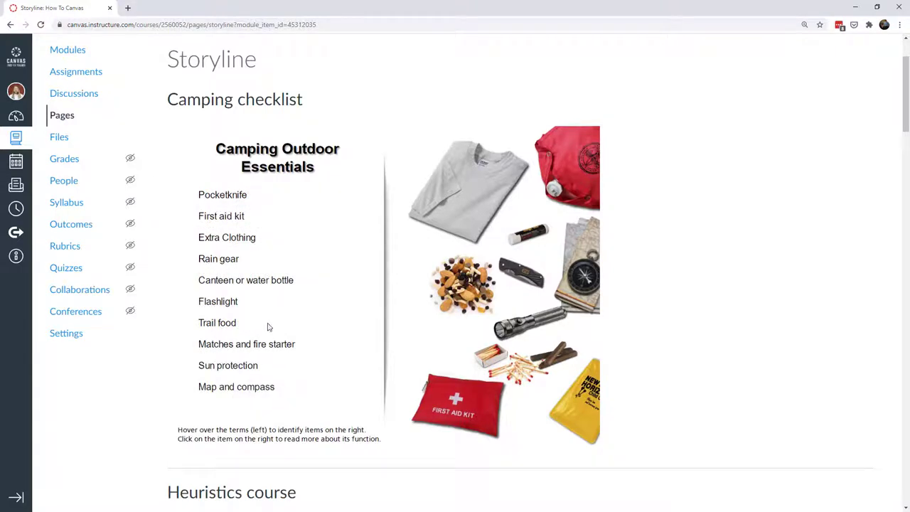
pyautogui.moveTo(226, 199)
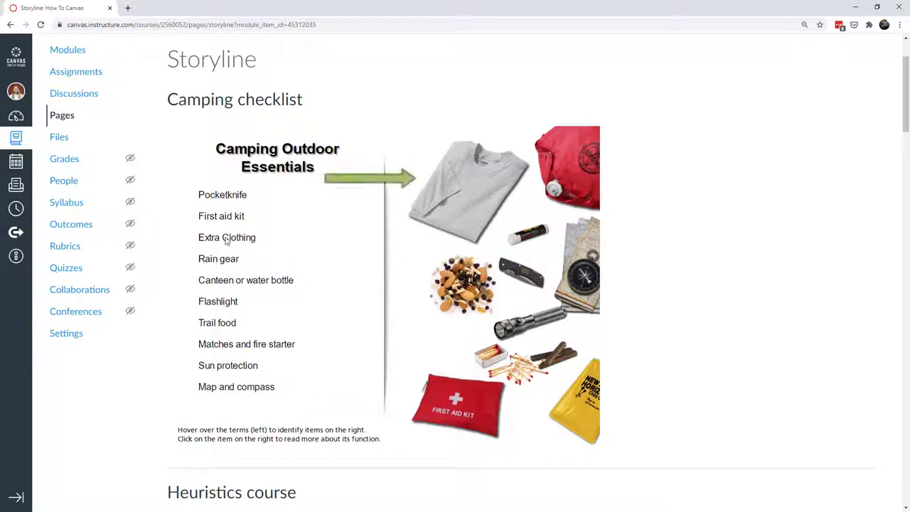
pyautogui.moveTo(226, 262)
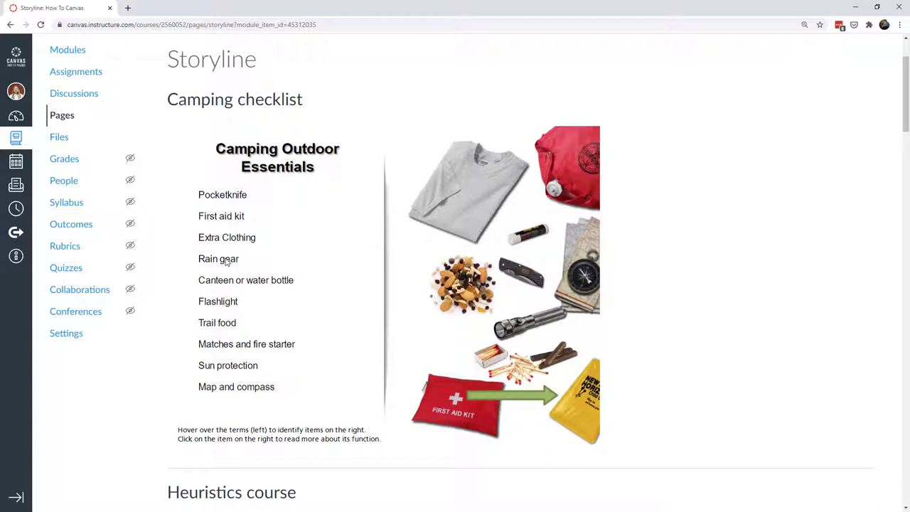
pyautogui.moveTo(231, 284)
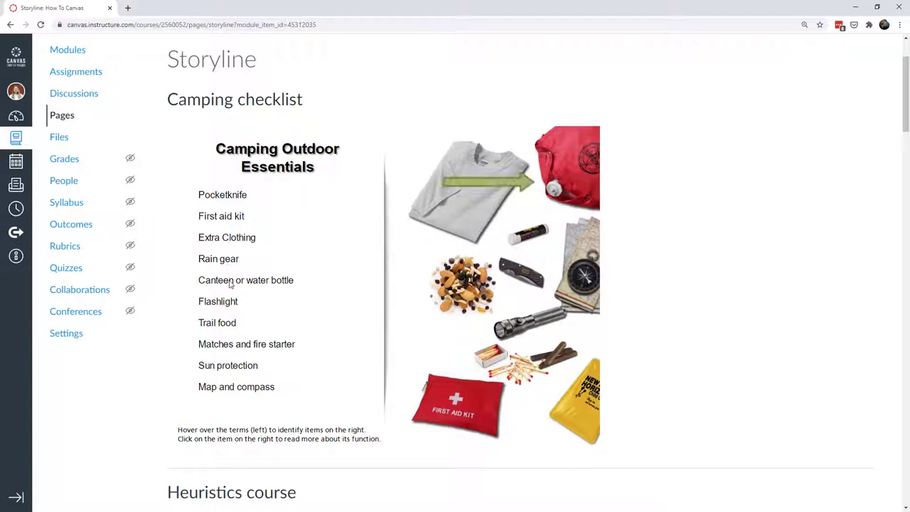
# View the descriptions of the shirt, trail food, pocketknife, and map and compass in the Camping checklist, closing the last one.
pyautogui.click(470, 187)
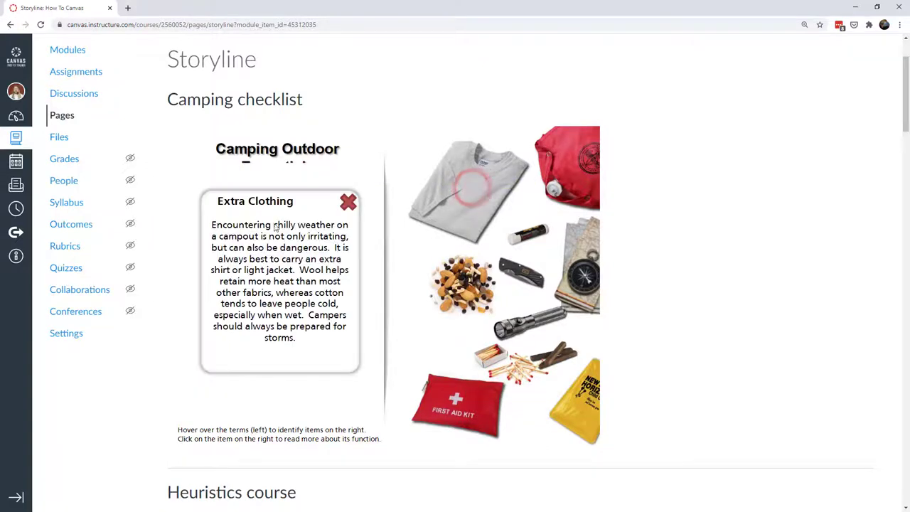
pyautogui.click(347, 202)
pyautogui.click(469, 283)
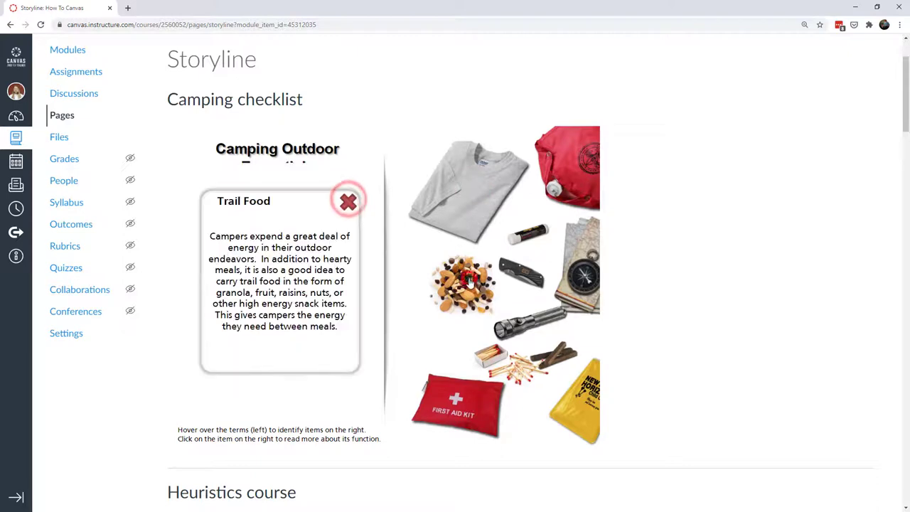
pyautogui.click(517, 275)
pyautogui.click(576, 276)
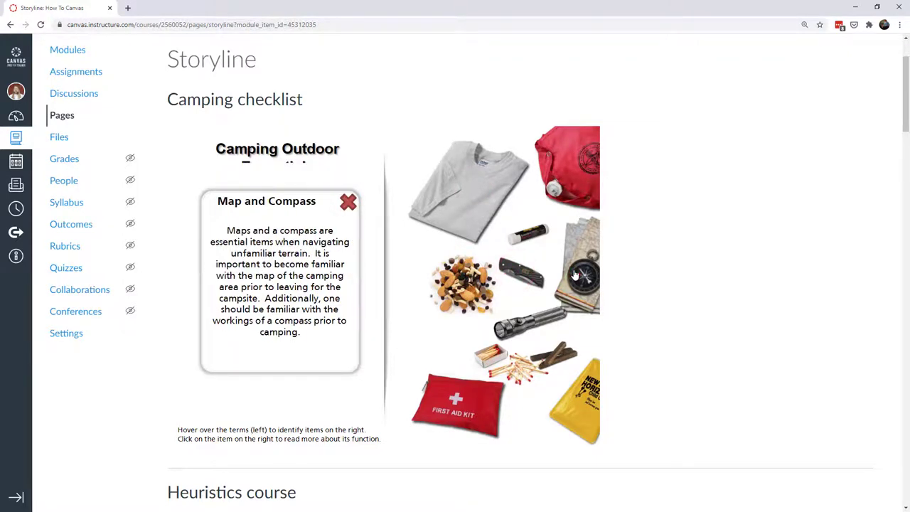
pyautogui.click(349, 205)
# Begin the Heuristics course and review learning objectives #1, #2 and #3 on its objectives slide.
pyautogui.scroll(-6, 348, 208)
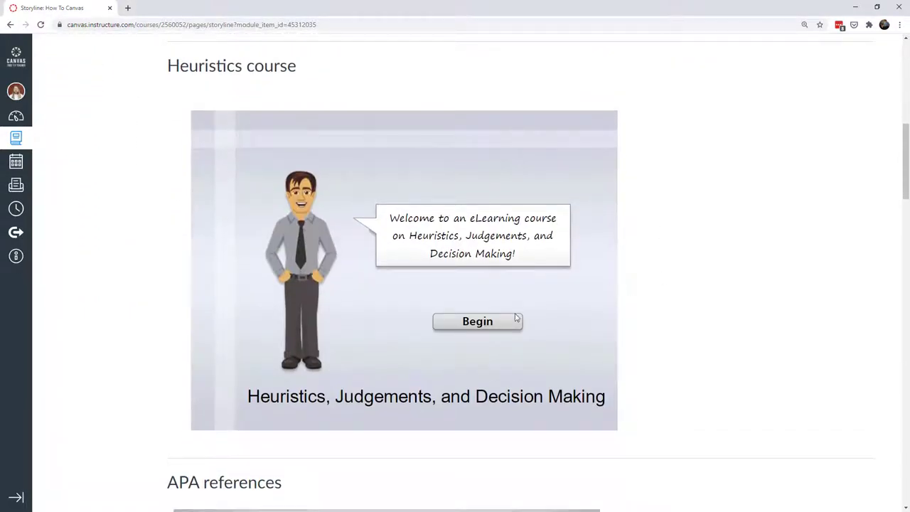
pyautogui.click(495, 321)
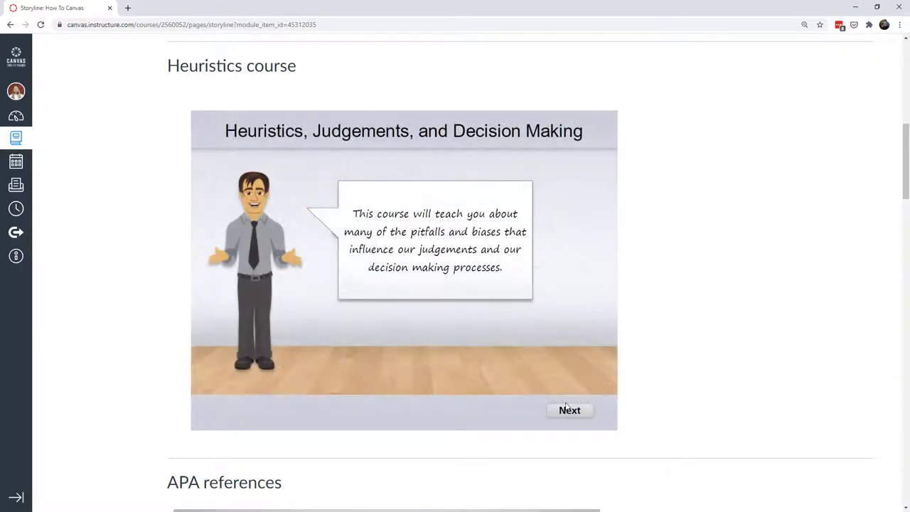
pyautogui.click(569, 409)
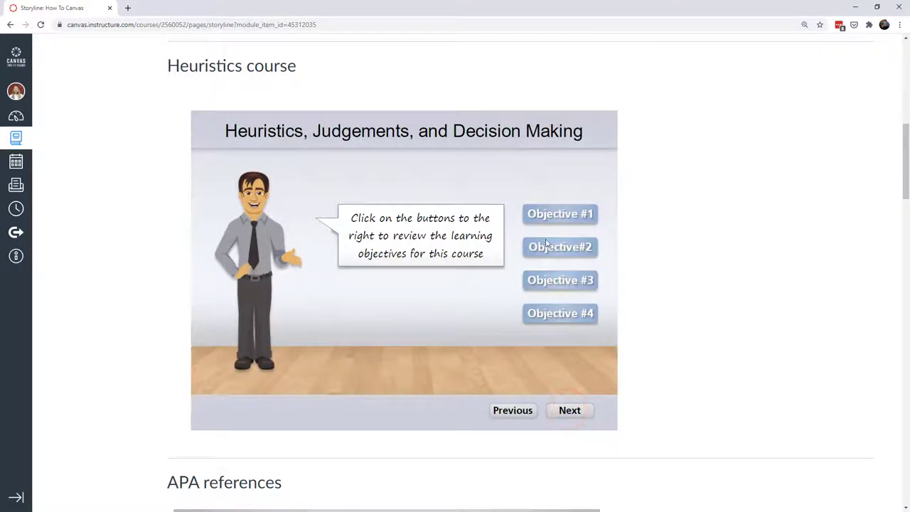
pyautogui.click(555, 219)
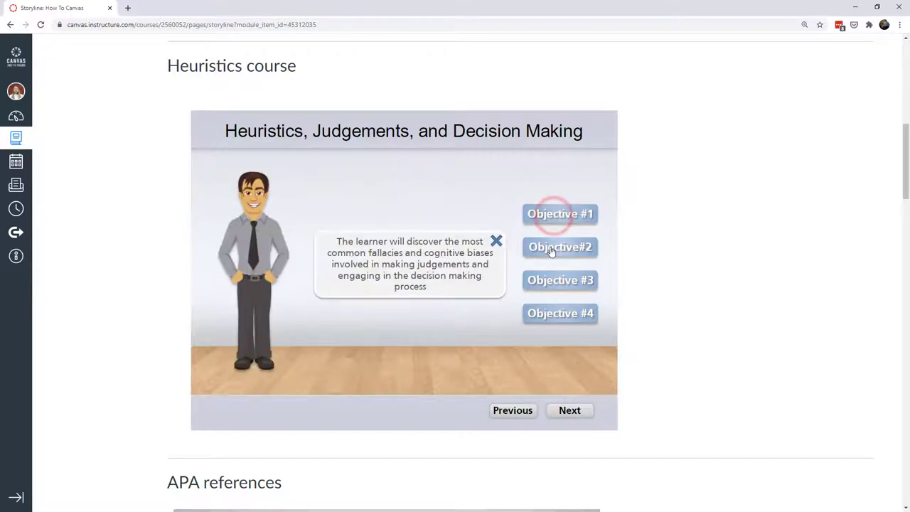
pyautogui.click(550, 246)
pyautogui.click(547, 281)
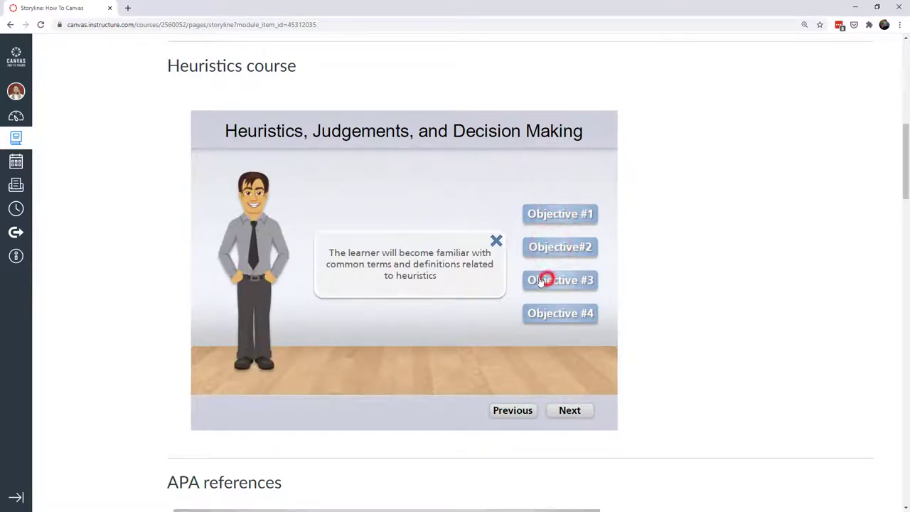
pyautogui.click(495, 240)
# Advance past the heuristic definition slide to the course's module list and dismiss the introductory speech bubble.
pyautogui.click(567, 407)
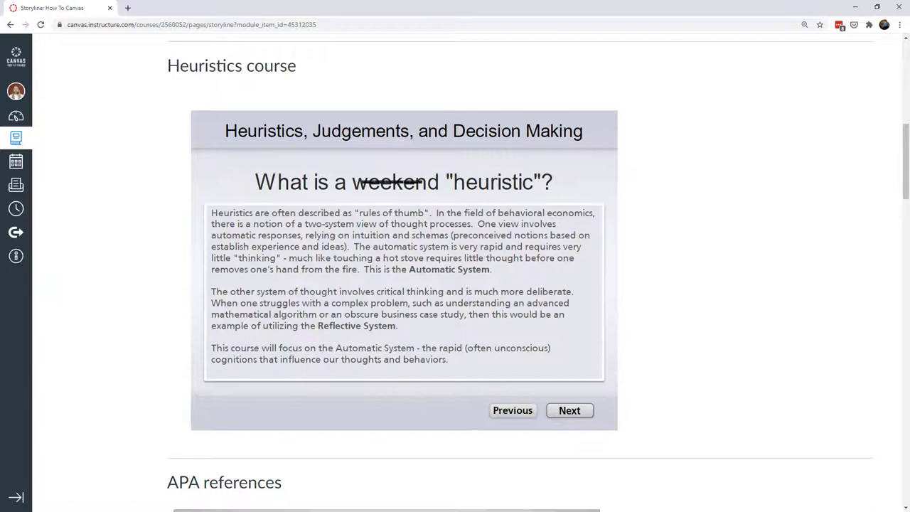
pyautogui.click(569, 410)
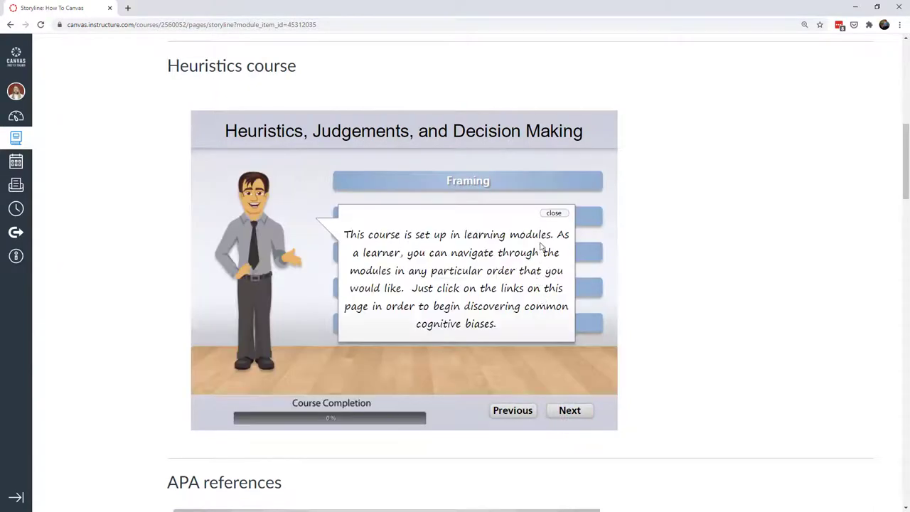
pyautogui.click(552, 213)
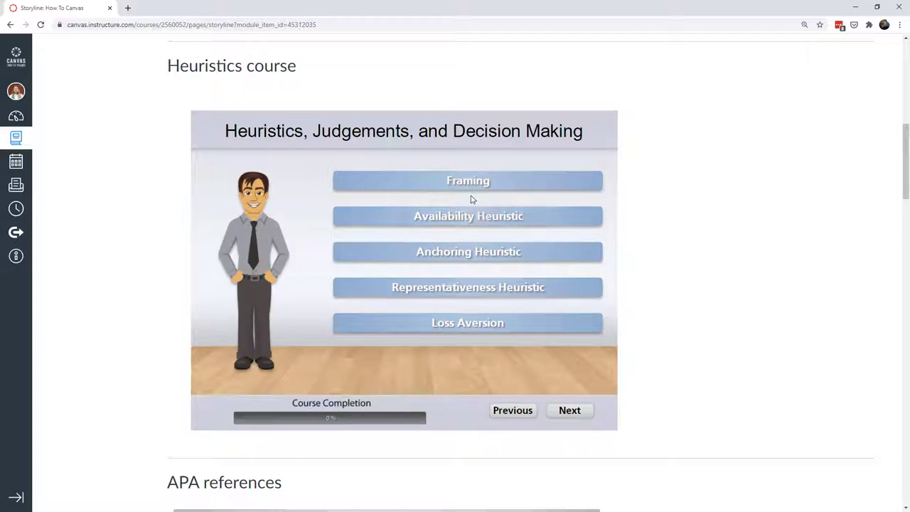
# Open the Representativeness Heuristic module, answer "A bank teller and active in the feminist movement", and go on to the explanation.
pyautogui.click(482, 290)
pyautogui.click(295, 327)
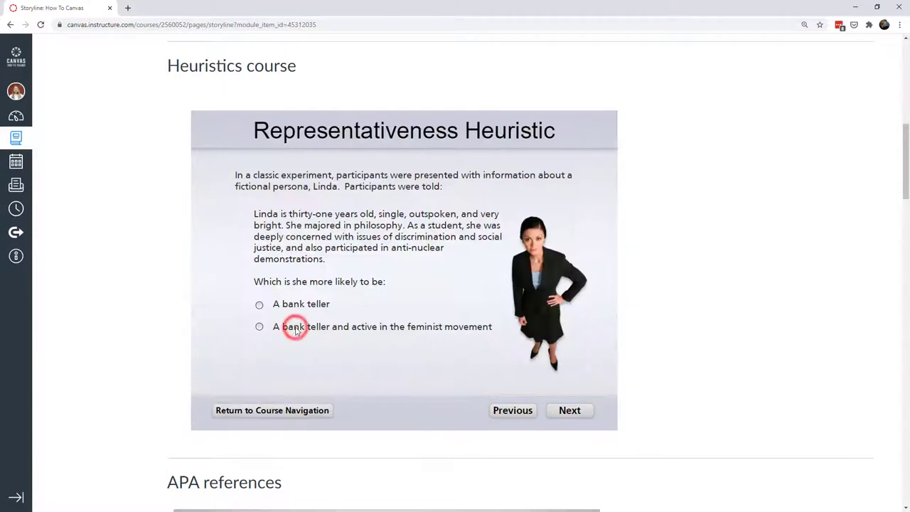
pyautogui.click(260, 328)
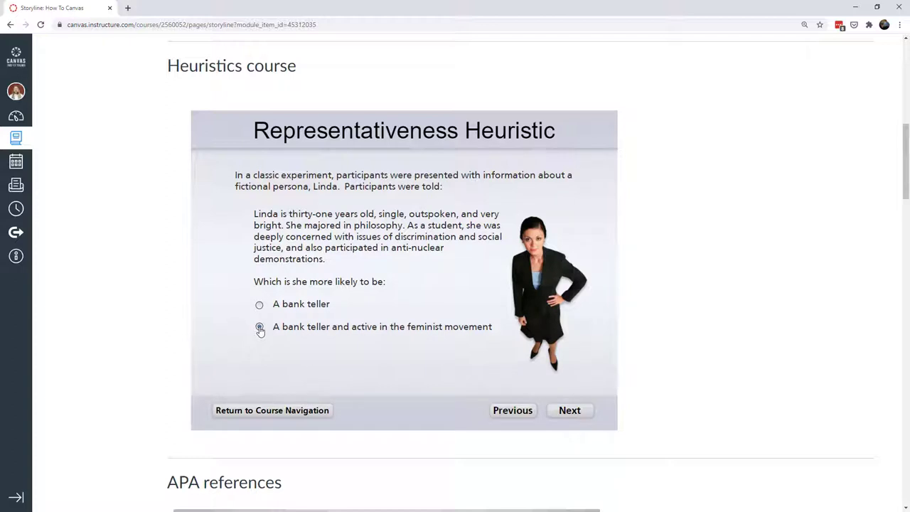
pyautogui.click(560, 414)
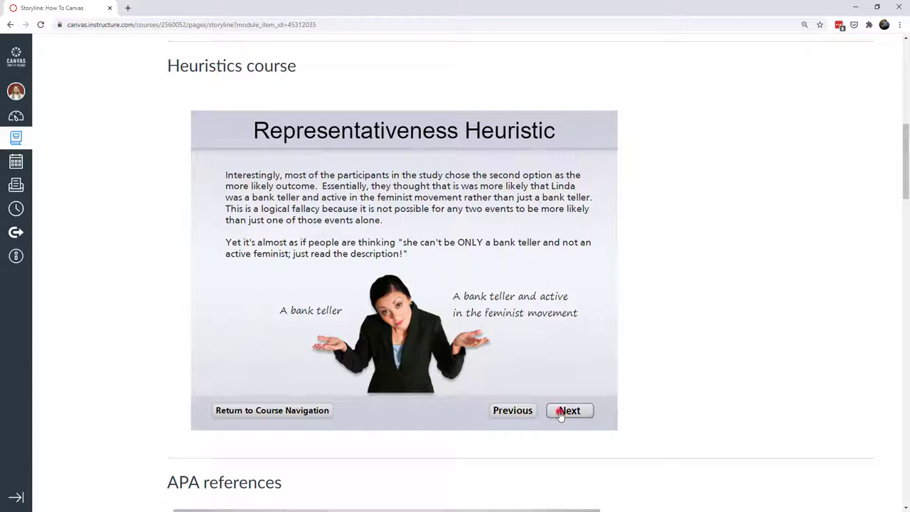
# Advance to the slam dunk question, reveal its answer, and return to the Heuristics course navigation.
pyautogui.click(560, 414)
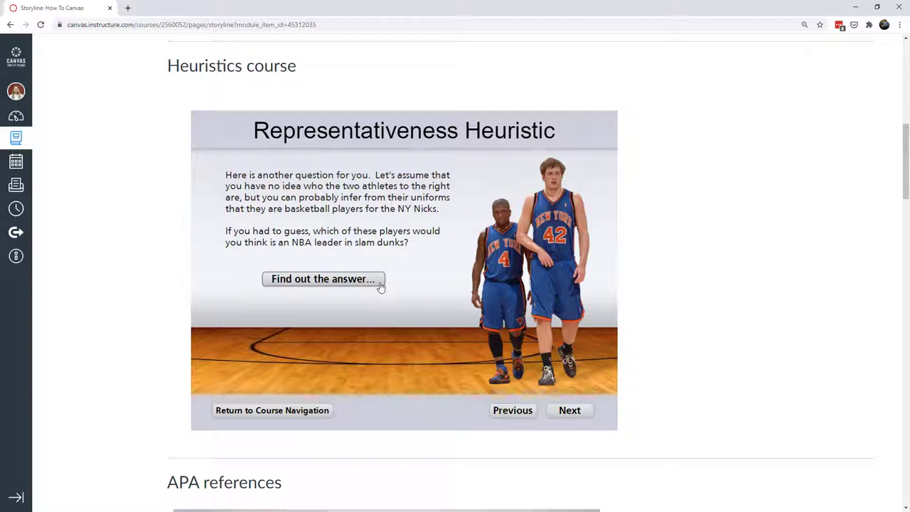
pyautogui.click(380, 285)
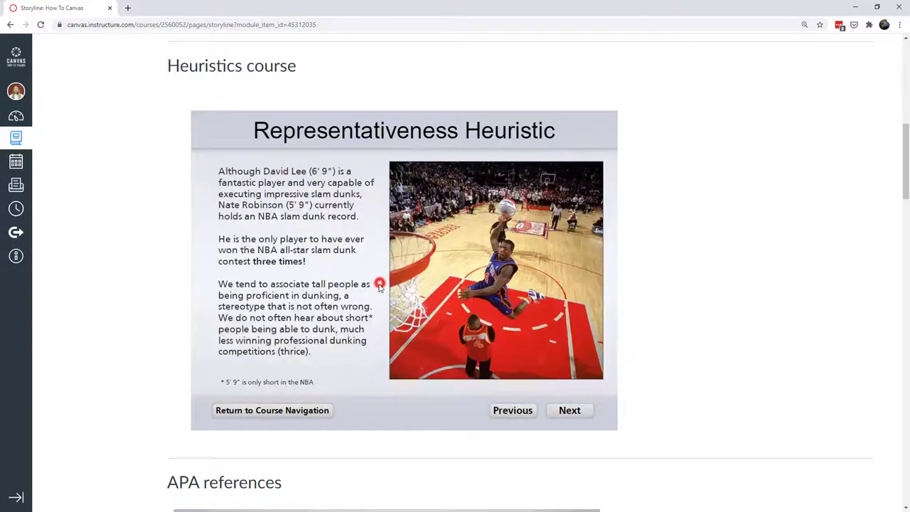
pyautogui.click(300, 415)
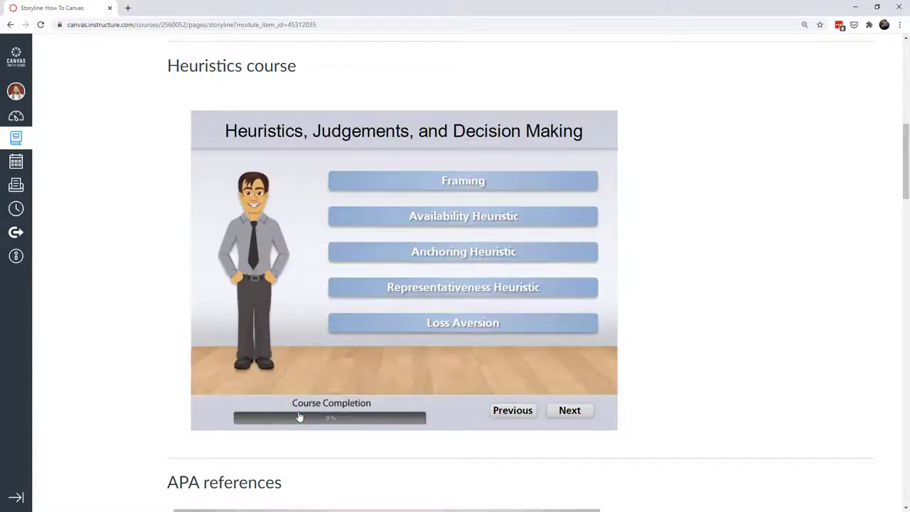
# Browse the Print and In-Text Citations sections of the APA references activity, then view and close the One Author example.
pyautogui.scroll(-5, 639, 334)
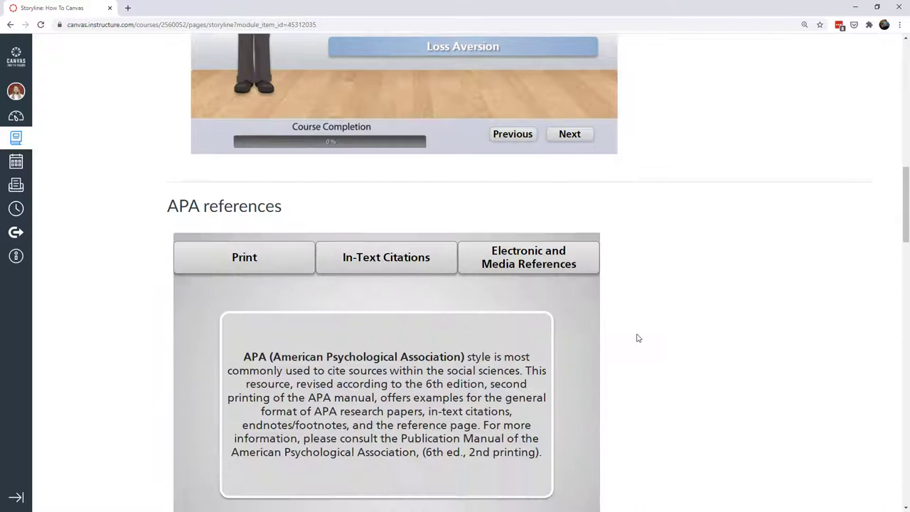
pyautogui.scroll(-1, 637, 341)
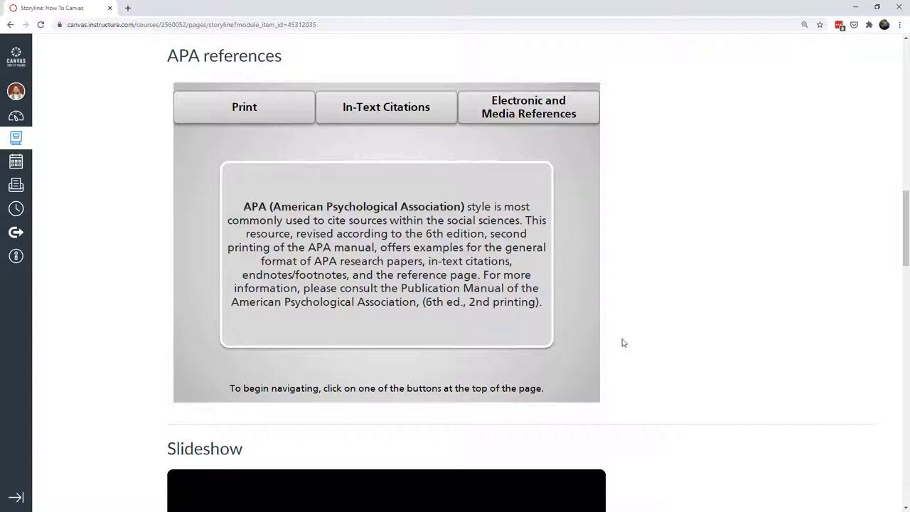
pyautogui.click(280, 117)
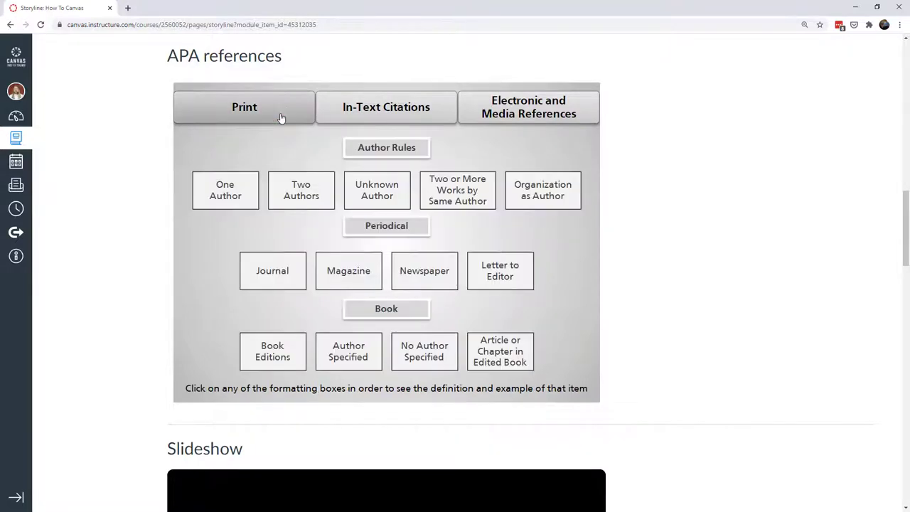
pyautogui.click(382, 115)
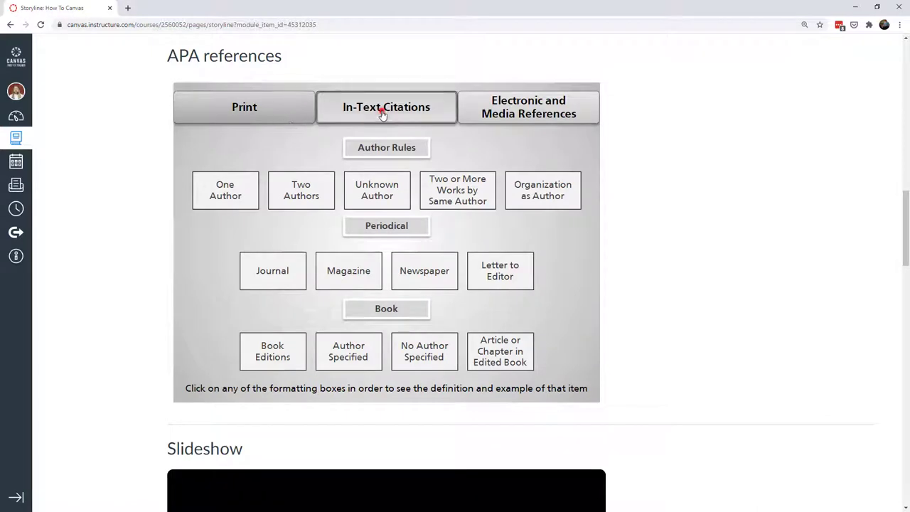
pyautogui.click(225, 196)
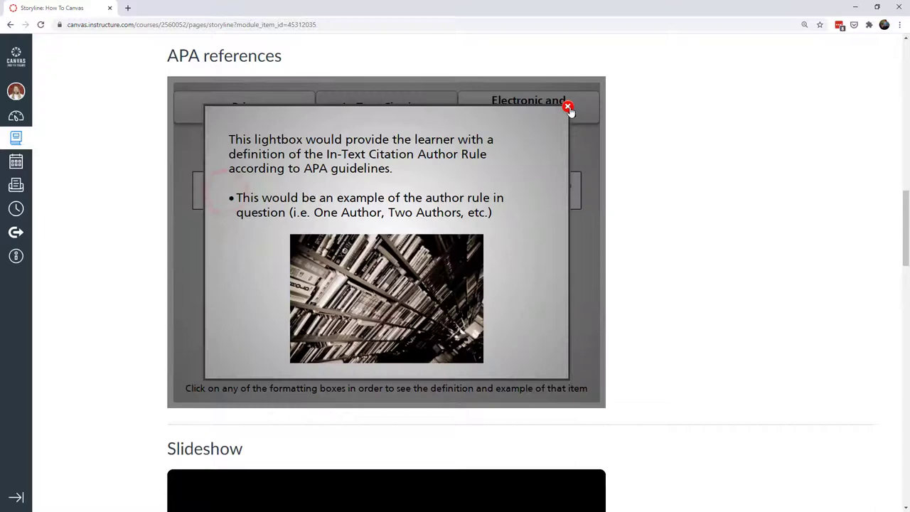
pyautogui.click(570, 109)
# Go through Section 01 of the Locked menu activity to its end and return to the menu.
pyautogui.scroll(-4, 595, 160)
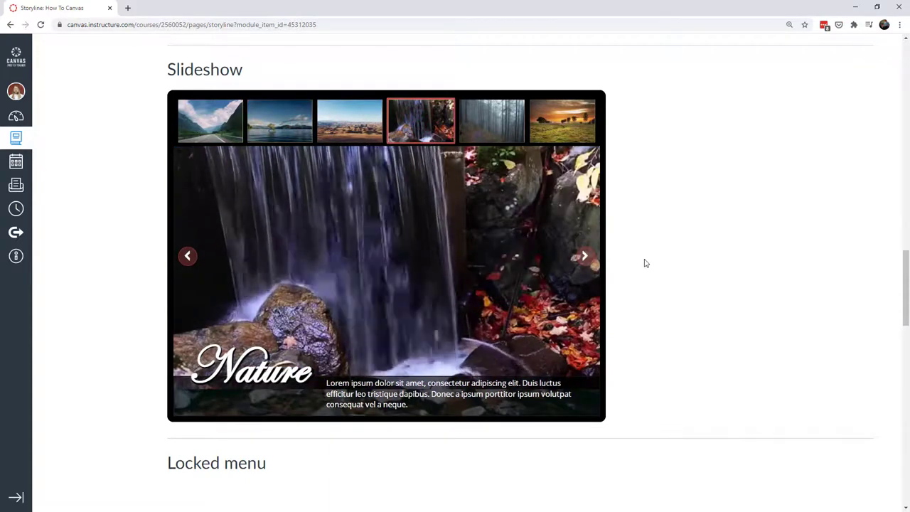
pyautogui.scroll(-6, 639, 238)
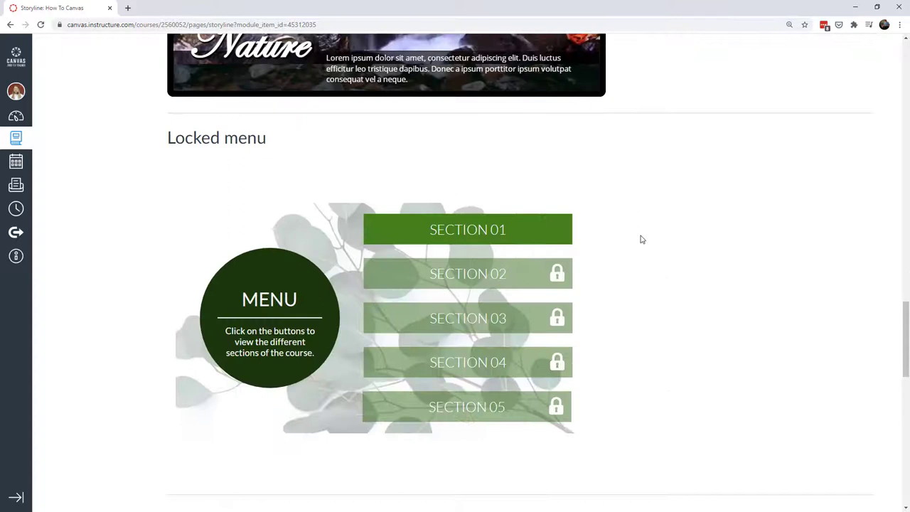
pyautogui.scroll(1, 630, 236)
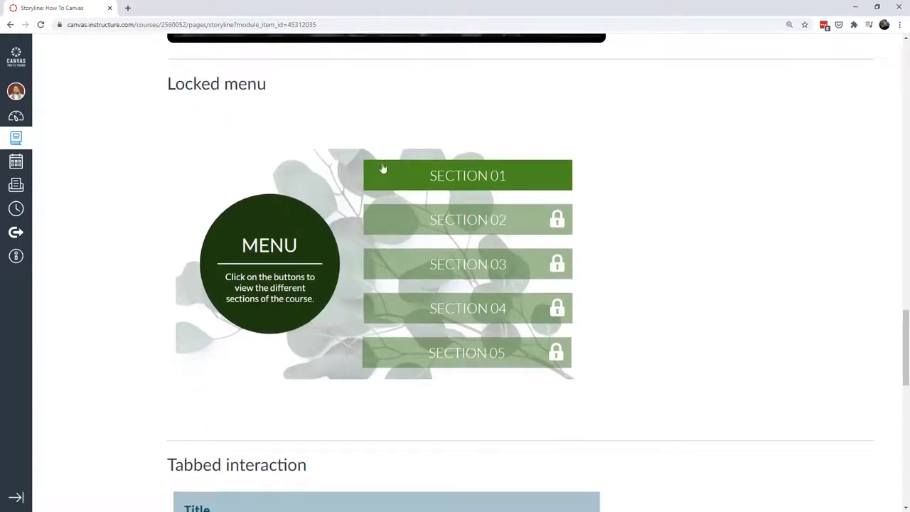
pyautogui.click(428, 177)
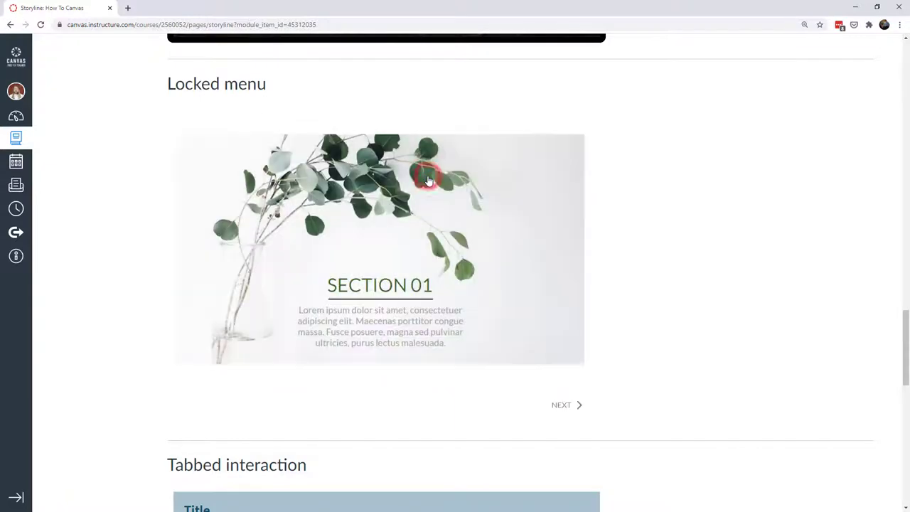
pyautogui.click(564, 405)
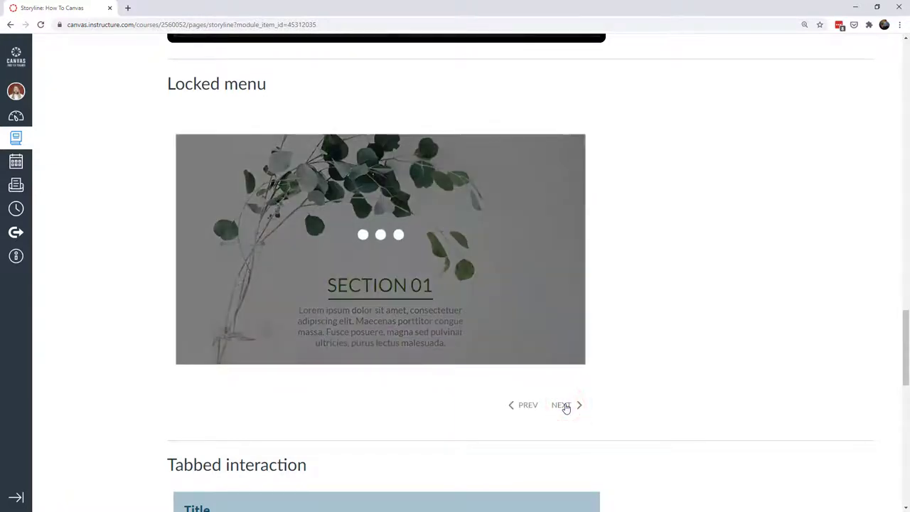
pyautogui.click(564, 404)
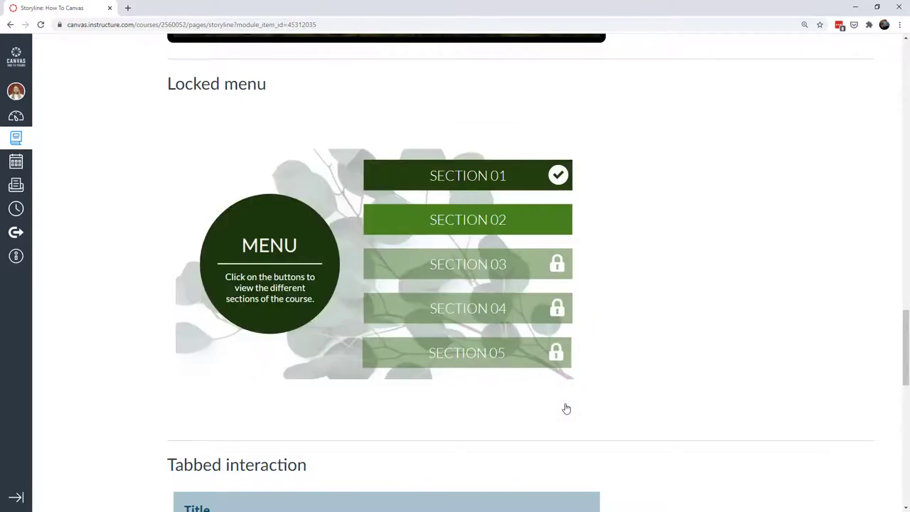
# Go through Section 02 of the Locked menu activity to its end and return to the menu.
pyautogui.click(486, 219)
pyautogui.click(560, 407)
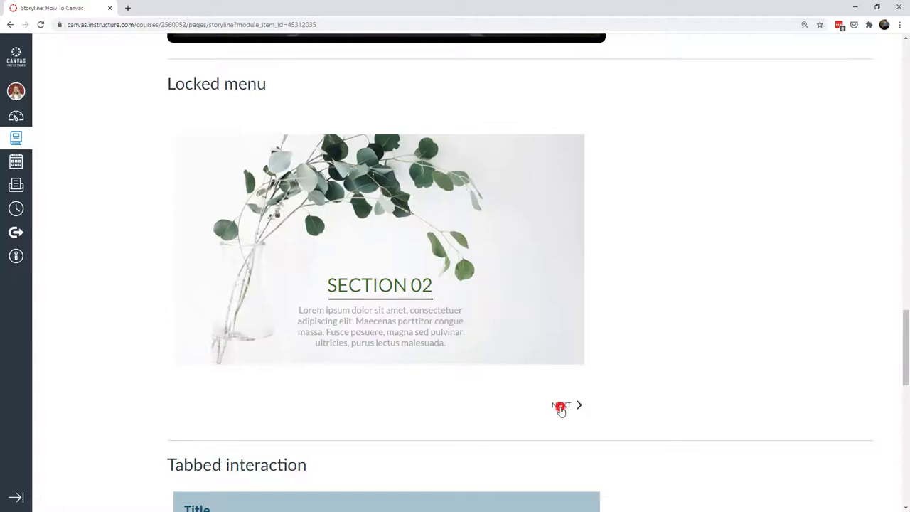
pyautogui.click(561, 408)
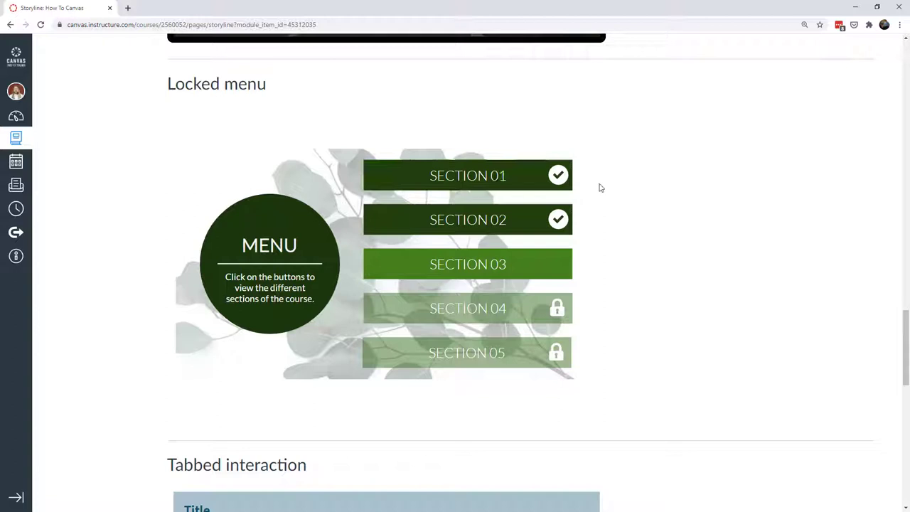
# View Folder 2, Folder 3 and Folder 1 in the Tabbed interaction activity.
pyautogui.scroll(-6, 608, 203)
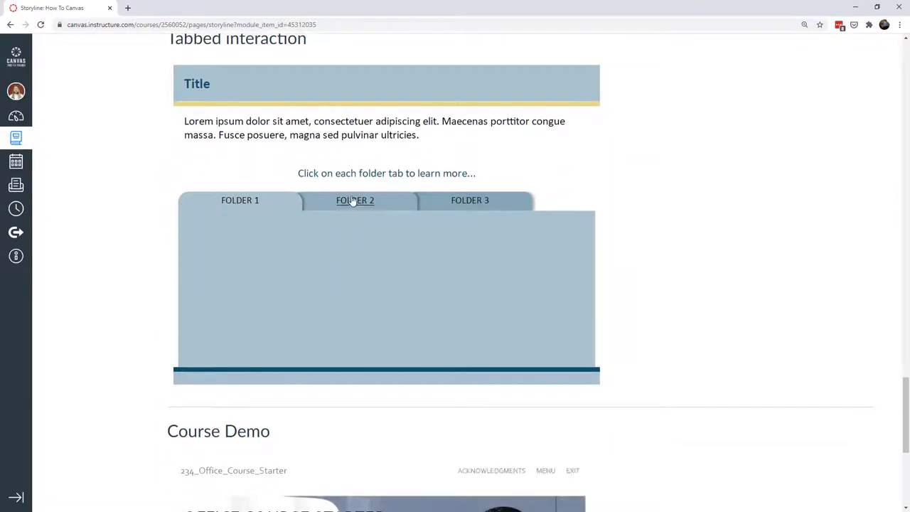
pyautogui.click(352, 200)
pyautogui.click(483, 202)
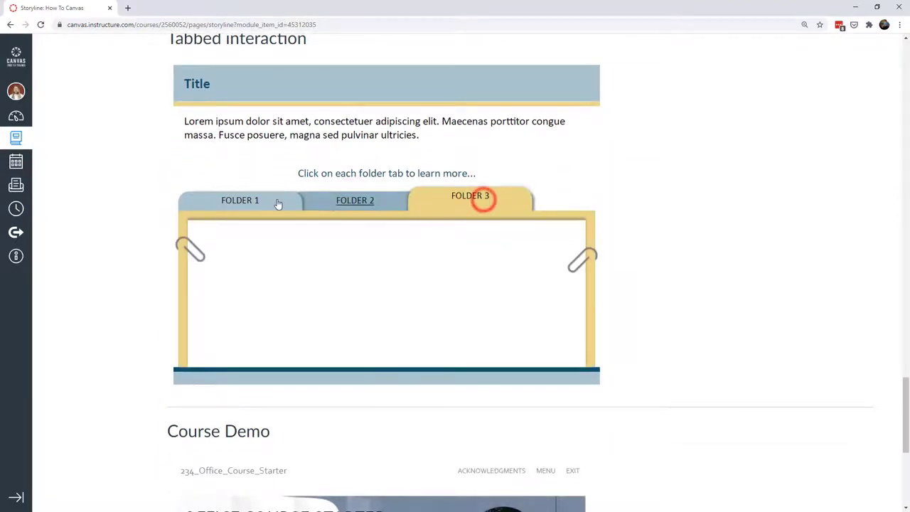
pyautogui.click(241, 201)
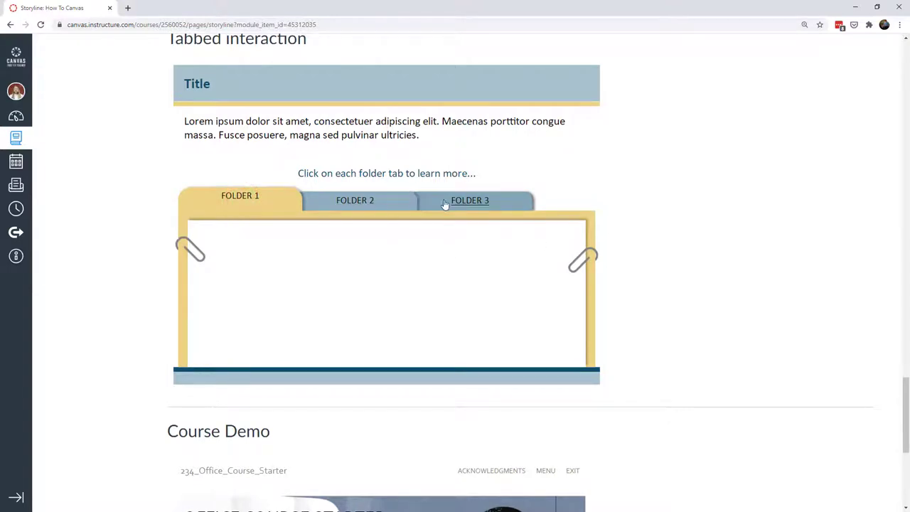
# Start the Course Demo activity and advance through the Introduction and Table of Contents to the Media Slide.
pyautogui.scroll(-5, 498, 194)
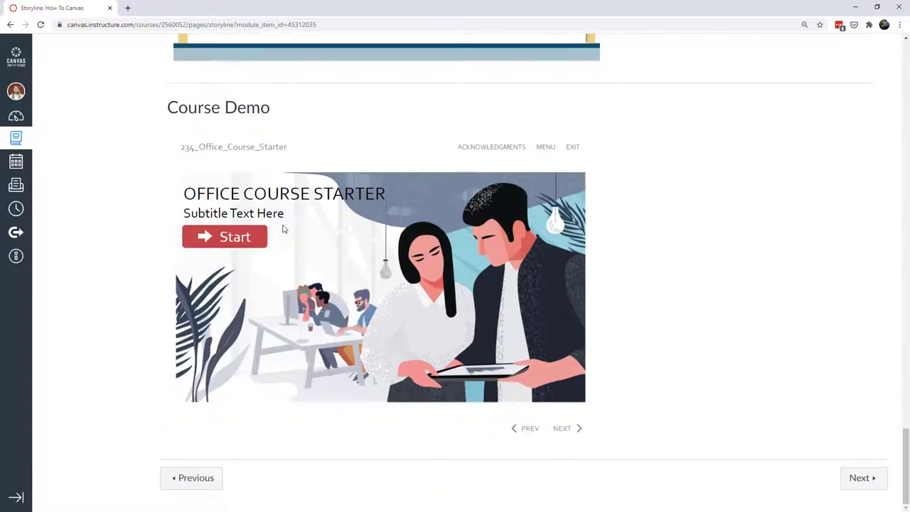
pyautogui.click(230, 239)
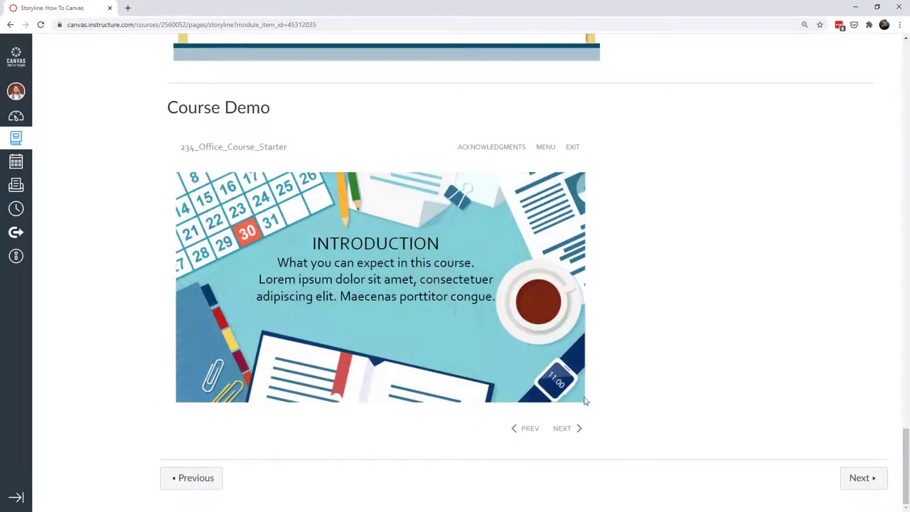
pyautogui.click(568, 431)
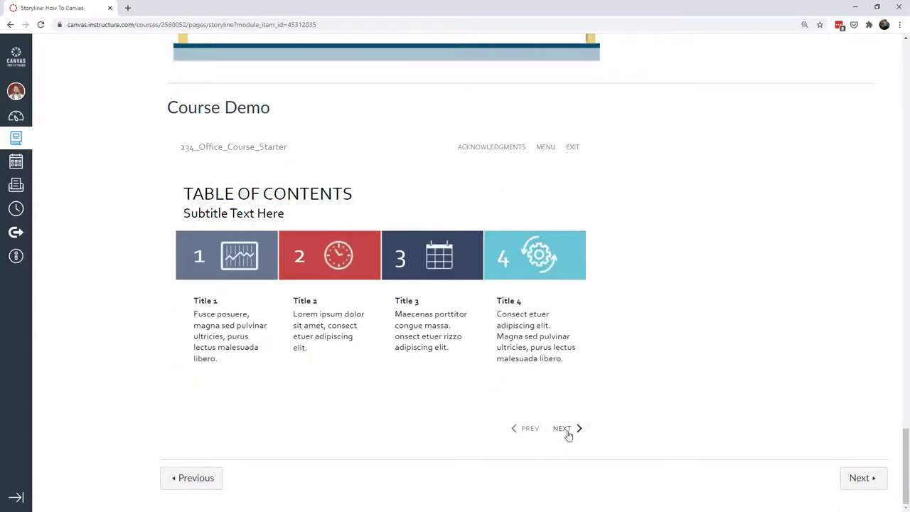
pyautogui.click(568, 431)
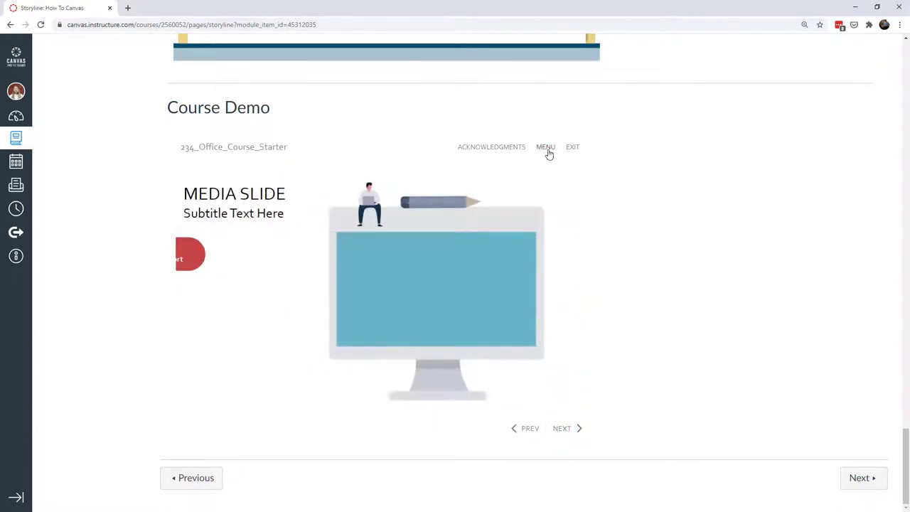
# Browse the Course Demo's list of slides, then exit the demo.
pyautogui.click(547, 148)
pyautogui.scroll(-2, 490, 323)
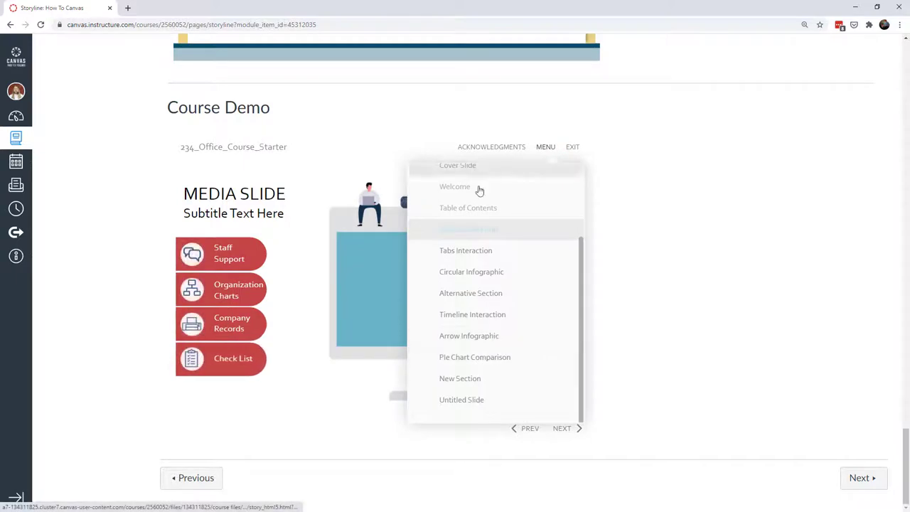
pyautogui.click(573, 148)
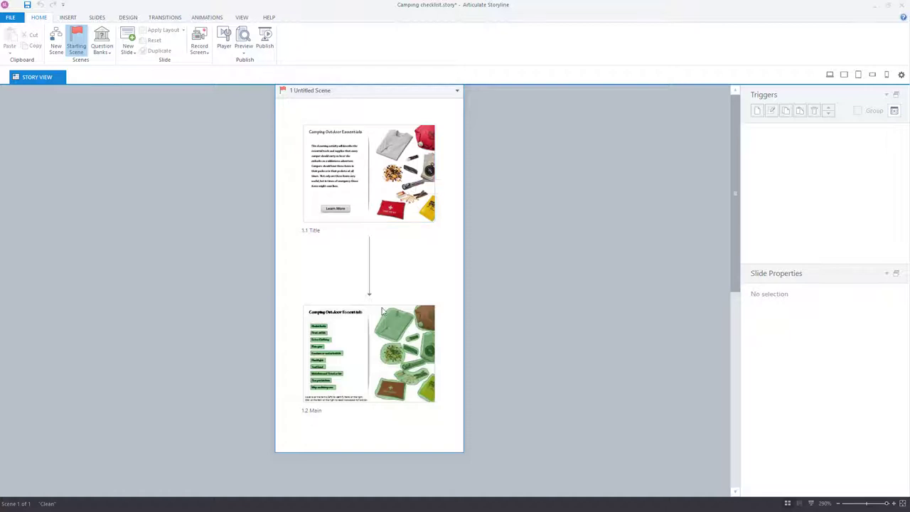
# In Articulate Storyline, select the Main slide of the Camping checklist project and look through its triggers.
pyautogui.click(390, 342)
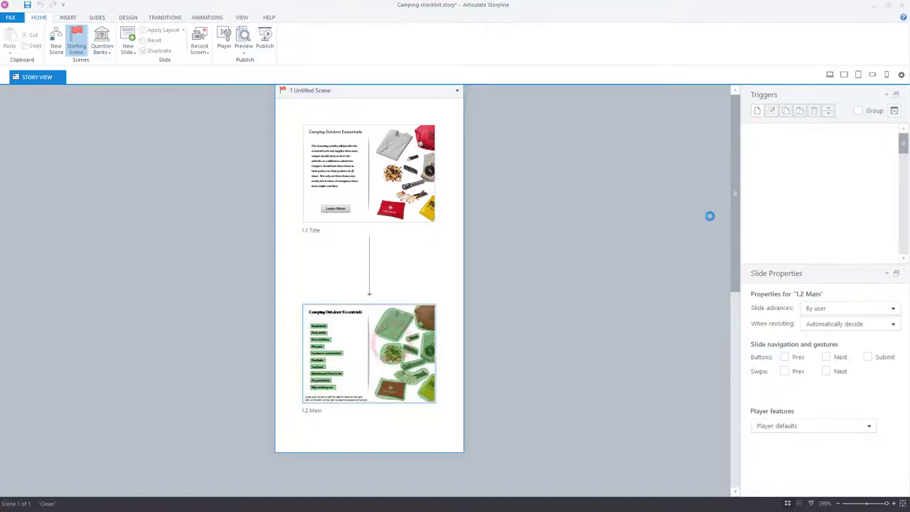
pyautogui.scroll(-5, 789, 191)
pyautogui.scroll(-3, 814, 206)
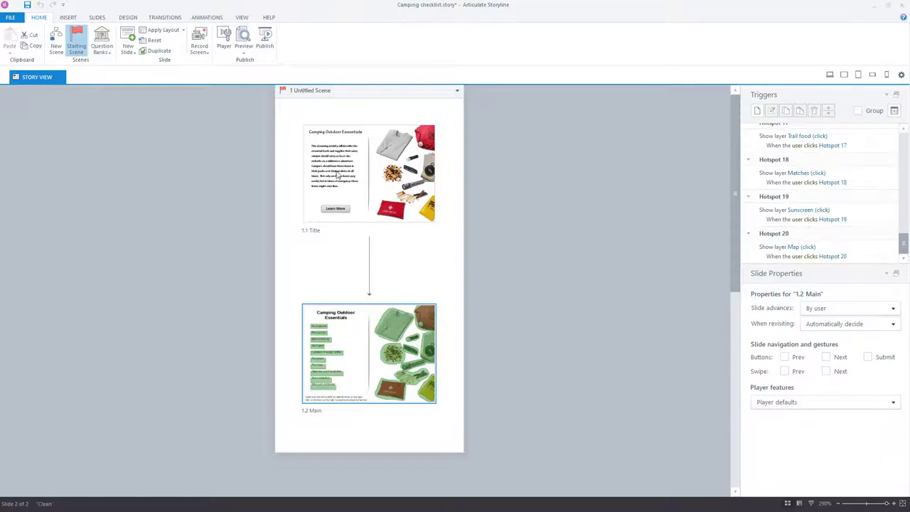
# Preview the Camping checklist project, view the shirt, canteen and map descriptions on the main slide, and close the preview.
pyautogui.click(242, 36)
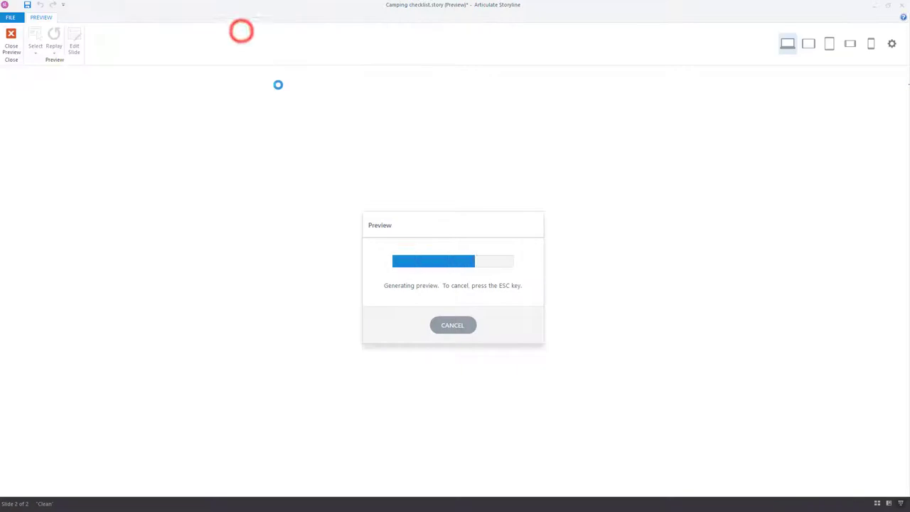
pyautogui.click(385, 365)
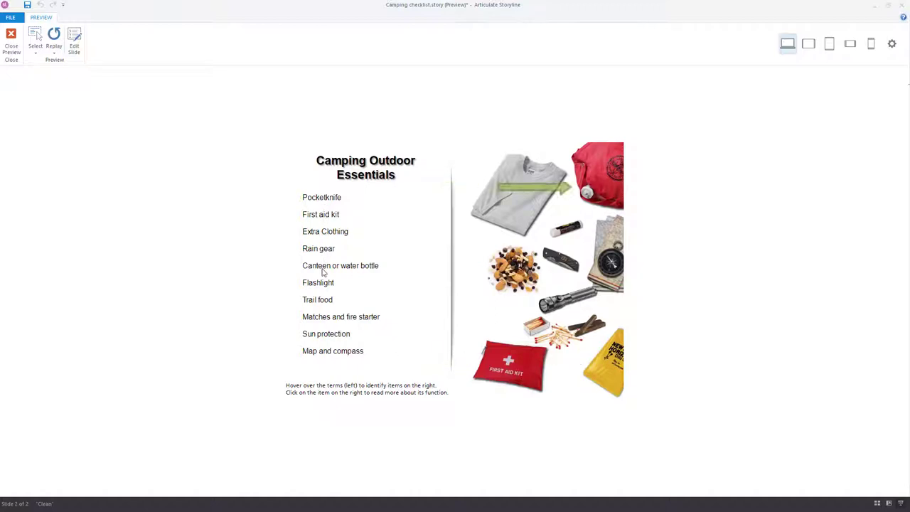
pyautogui.click(515, 197)
pyautogui.click(608, 174)
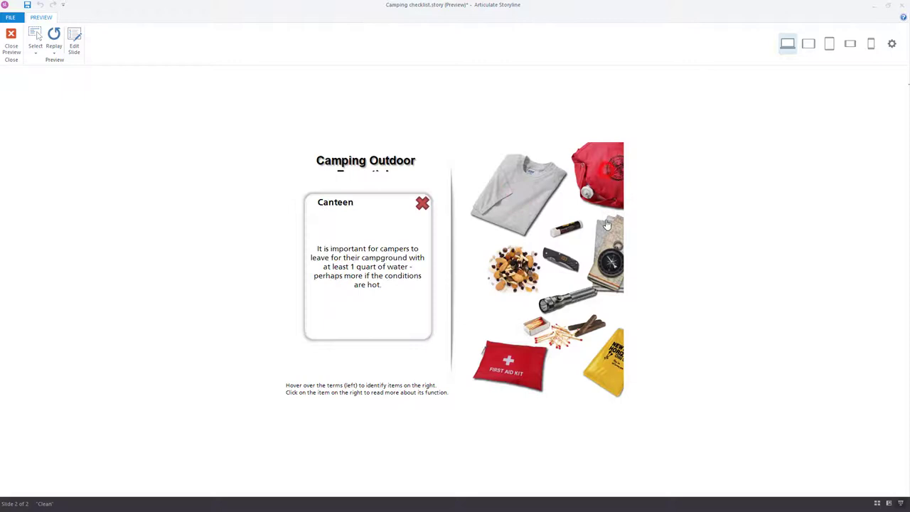
pyautogui.click(607, 246)
pyautogui.click(421, 205)
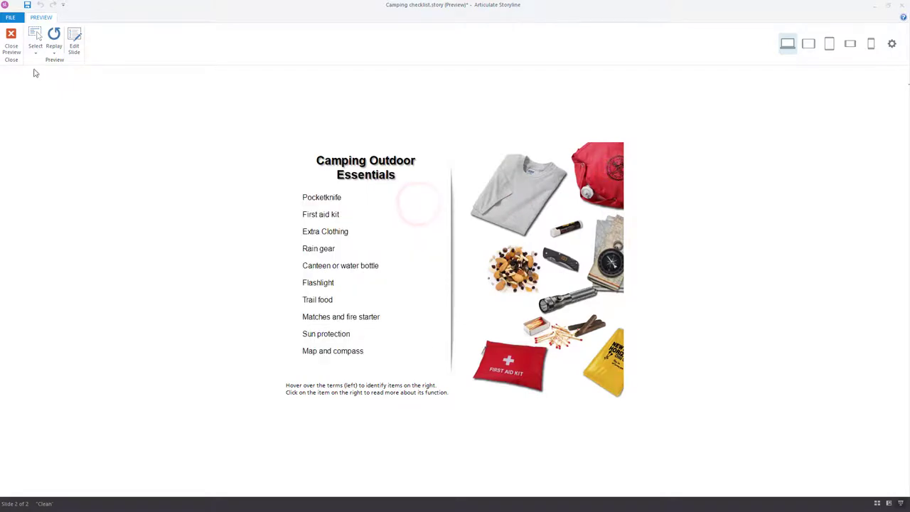
pyautogui.click(10, 39)
# Set the Camping checklist project to publish for Web in HTML5-only format, checking the LMS output options along the way.
pyautogui.click(265, 39)
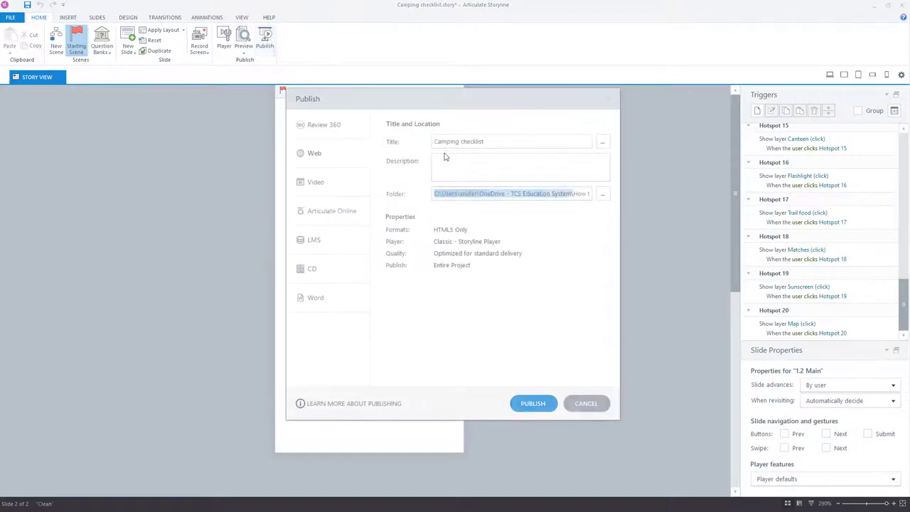
pyautogui.tripleClick(435, 141)
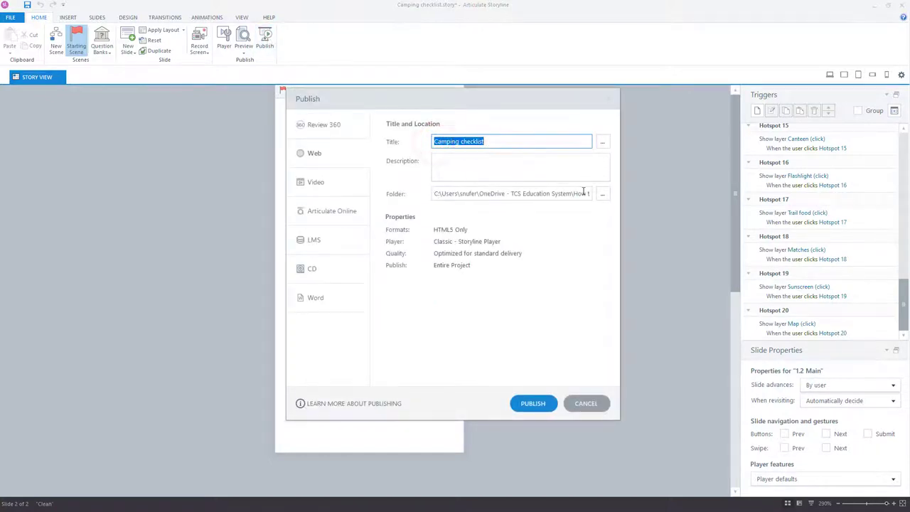
pyautogui.click(449, 167)
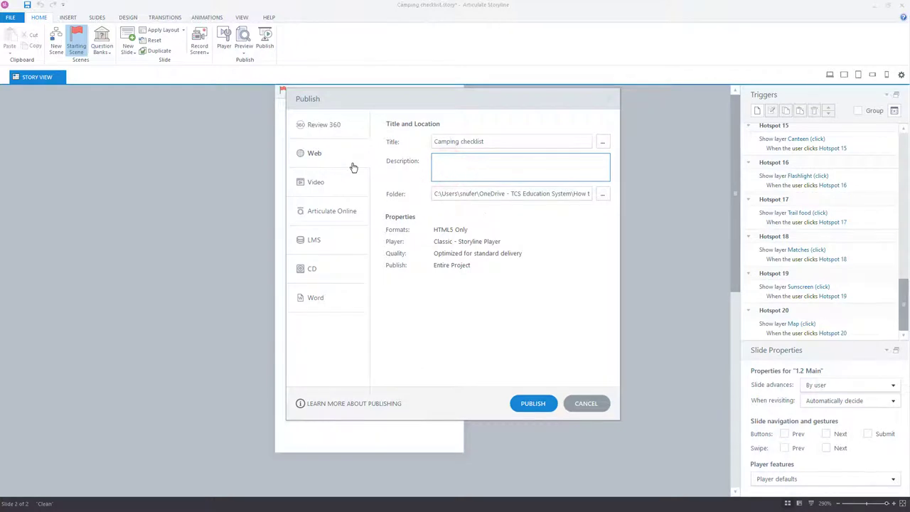
pyautogui.click(314, 155)
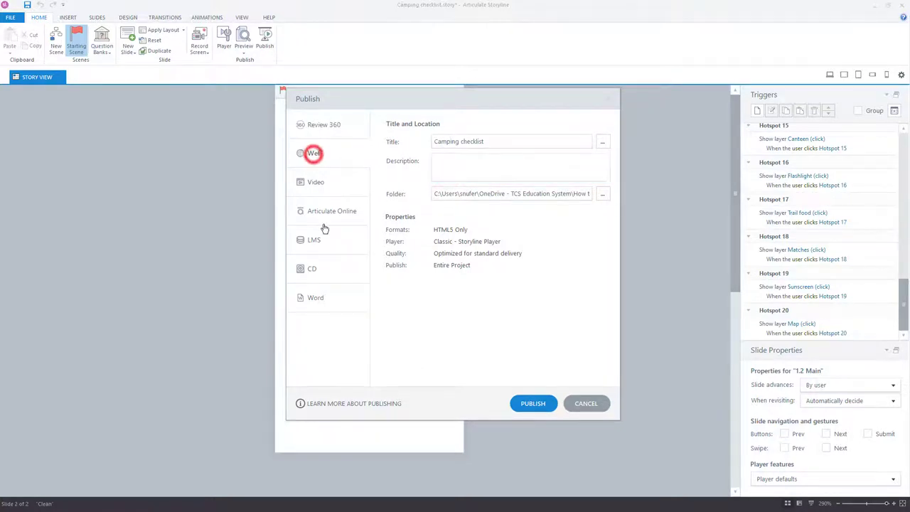
pyautogui.click(320, 241)
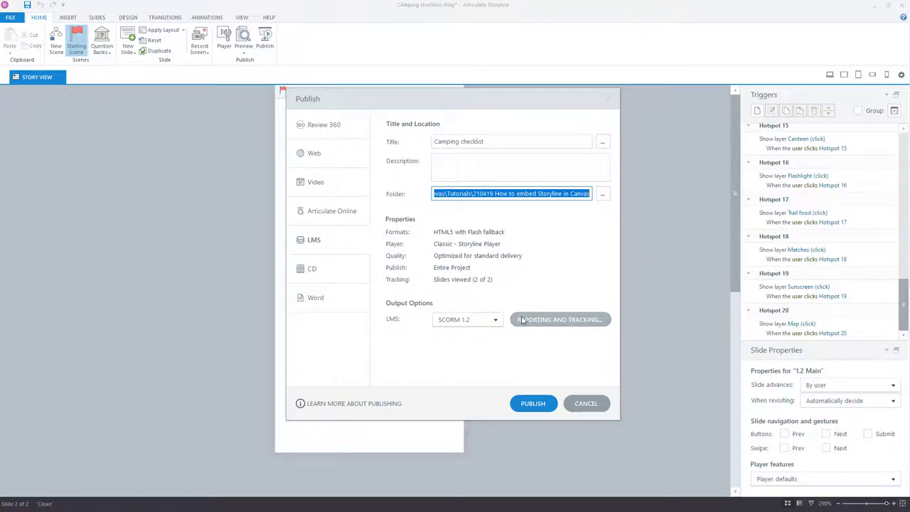
pyautogui.click(318, 162)
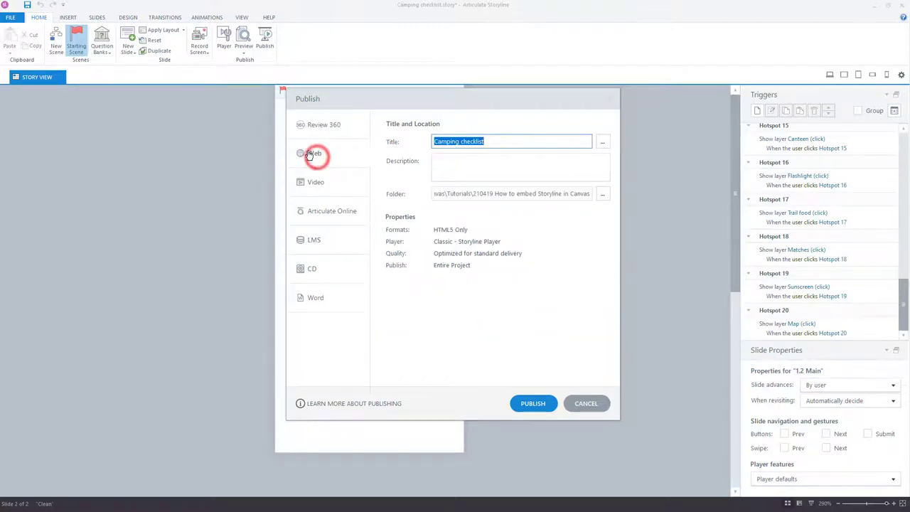
pyautogui.click(446, 230)
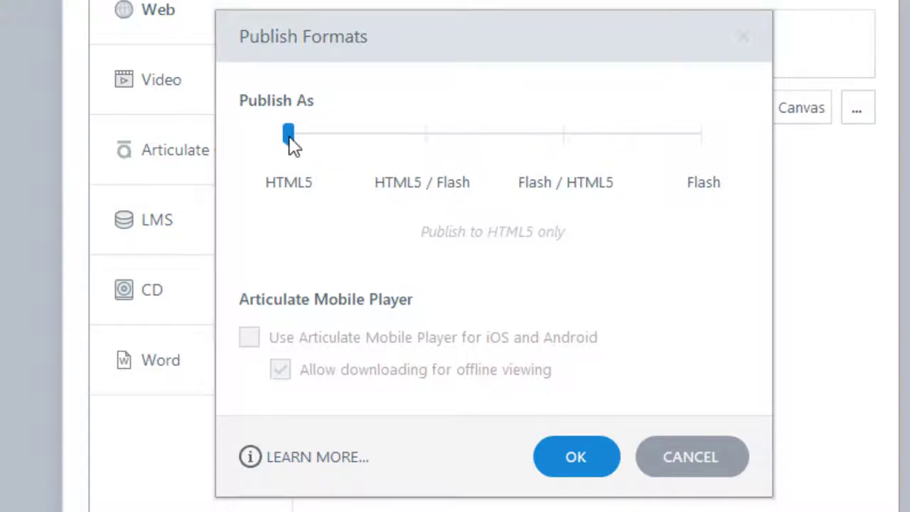
pyautogui.click(576, 457)
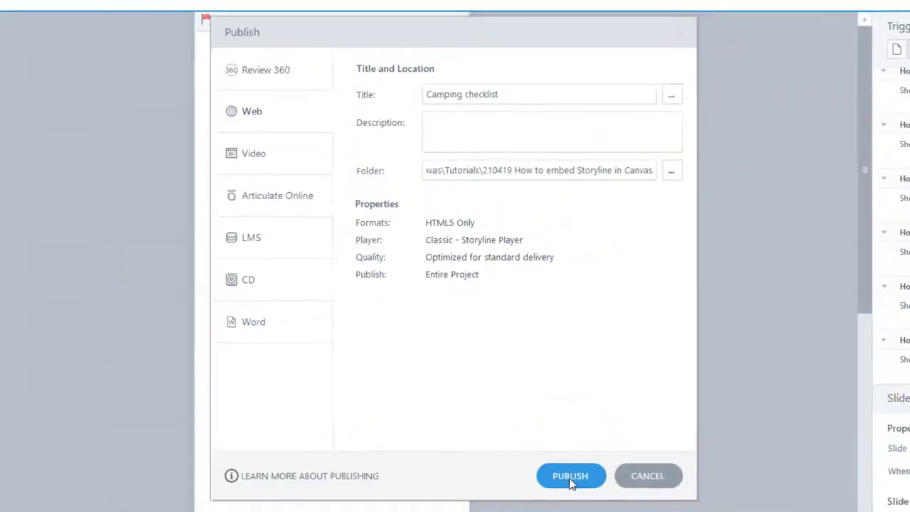
# Publish the project and save its output as the zip archive "Camping checklist" in the "210419 How to embed Storyline in Canvas" folder.
pyautogui.click(569, 477)
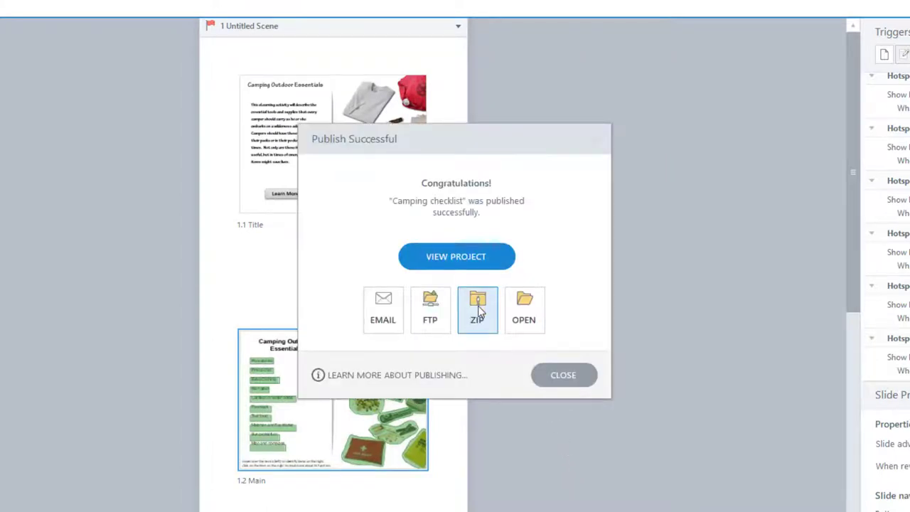
pyautogui.click(478, 307)
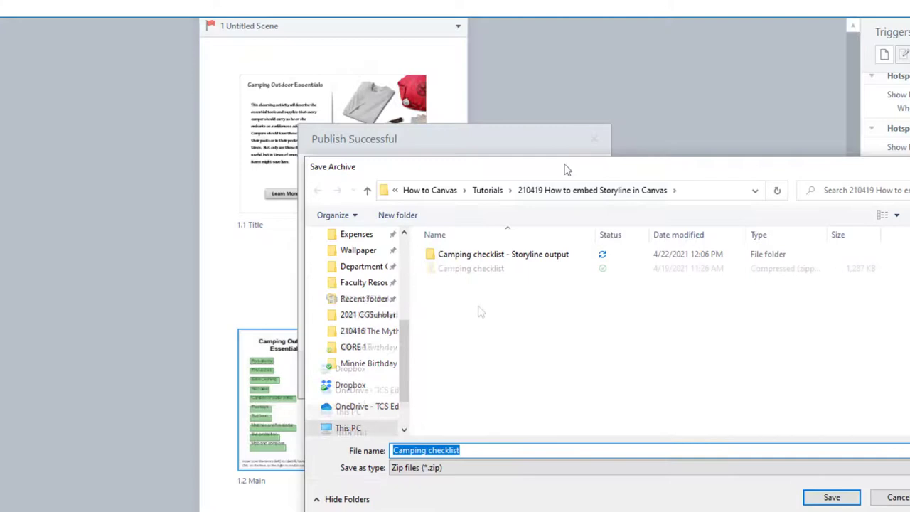
pyautogui.click(825, 498)
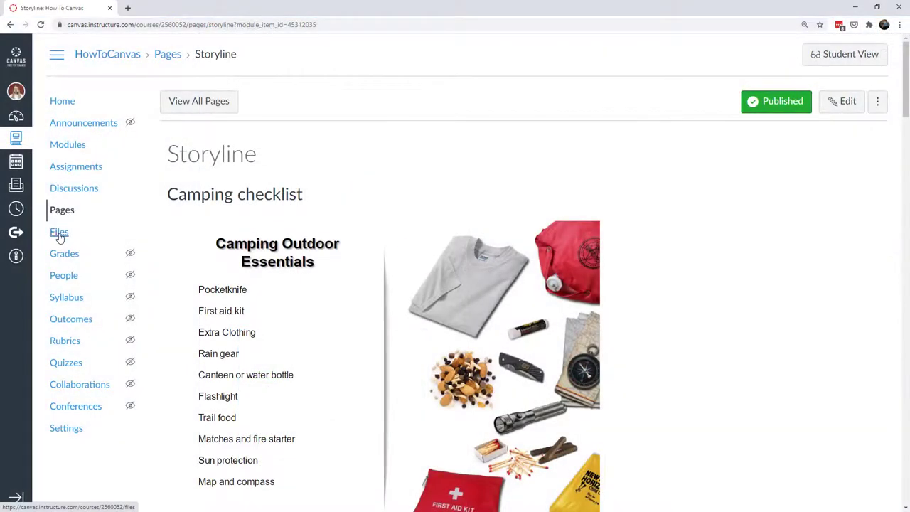
# In the Canvas course, create a folder named "temp" in the course files.
pyautogui.click(59, 234)
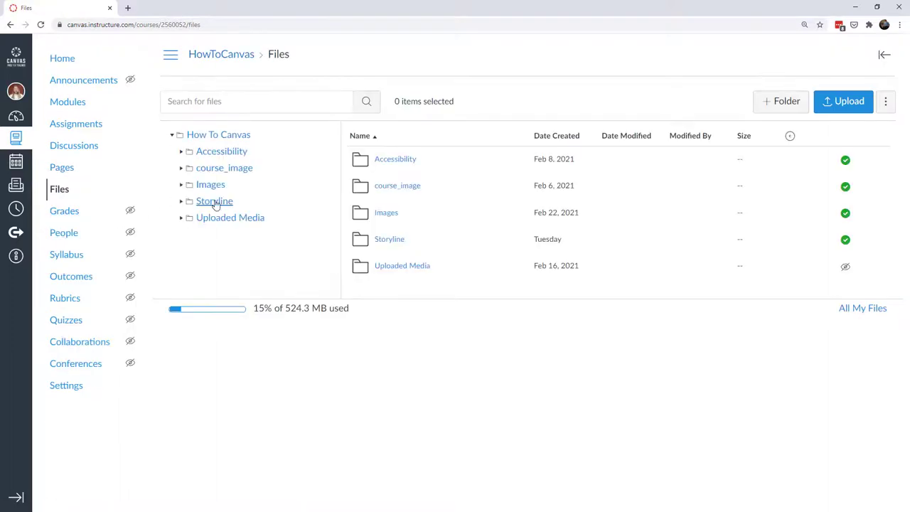
pyautogui.click(787, 101)
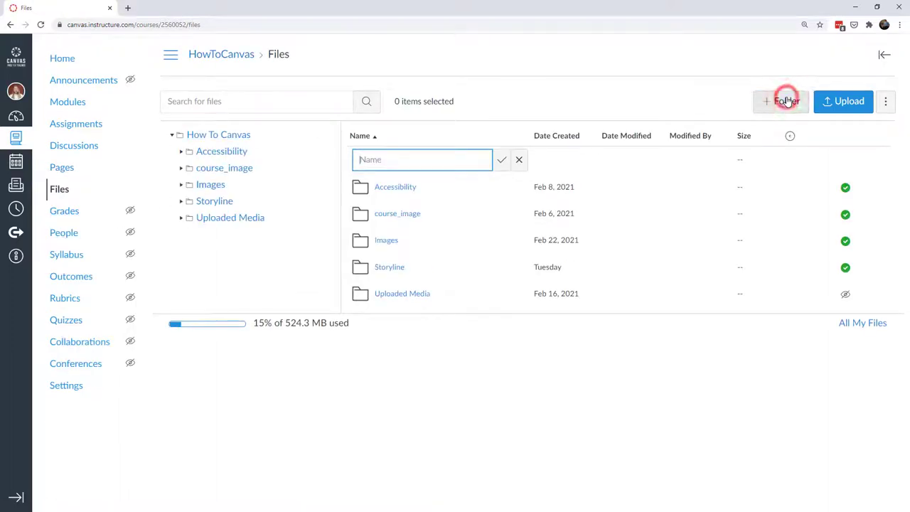
pyautogui.write('temp')
pyautogui.click(502, 160)
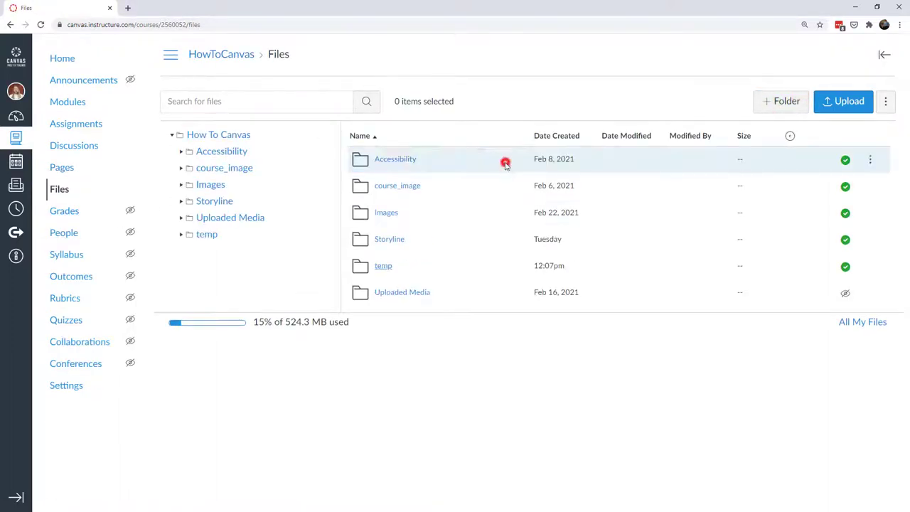
# Upload Camping checklist.zip into the temp folder and expand its contents there.
pyautogui.click(381, 265)
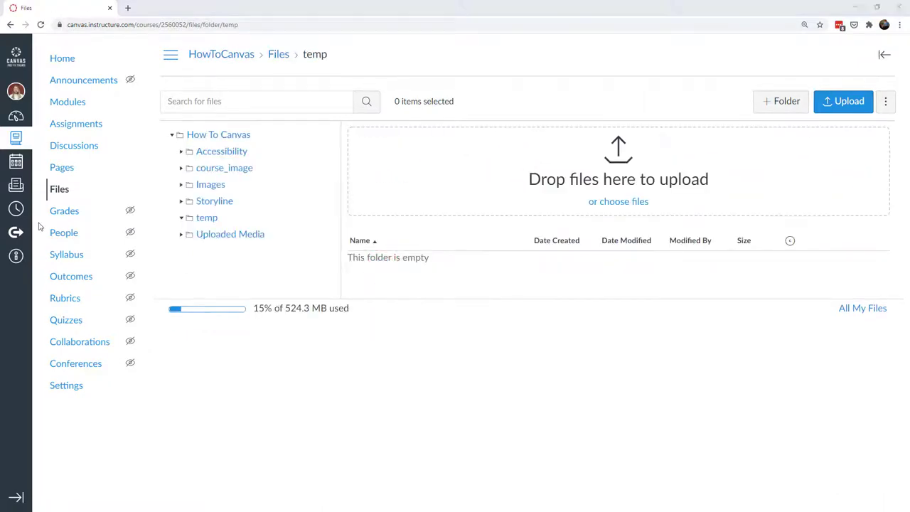
pyautogui.moveTo(410, 188); pyautogui.dragTo(571, 184)
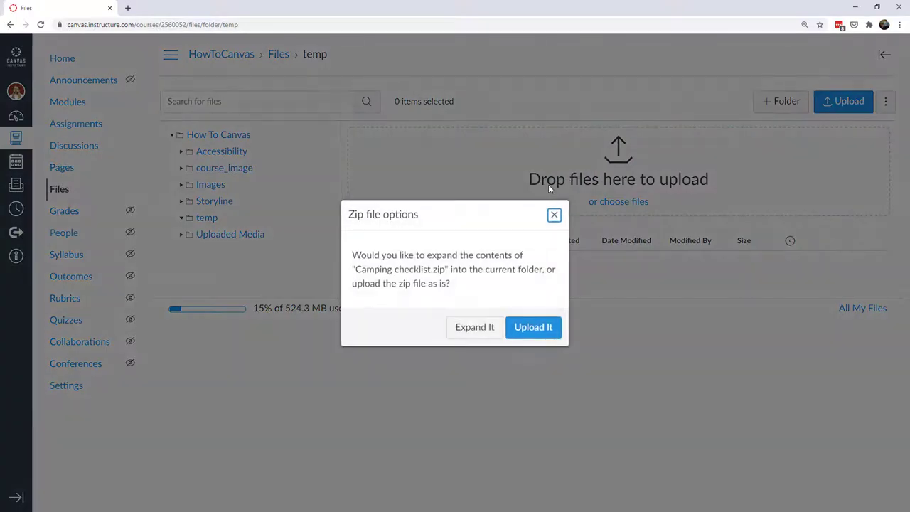
pyautogui.click(476, 331)
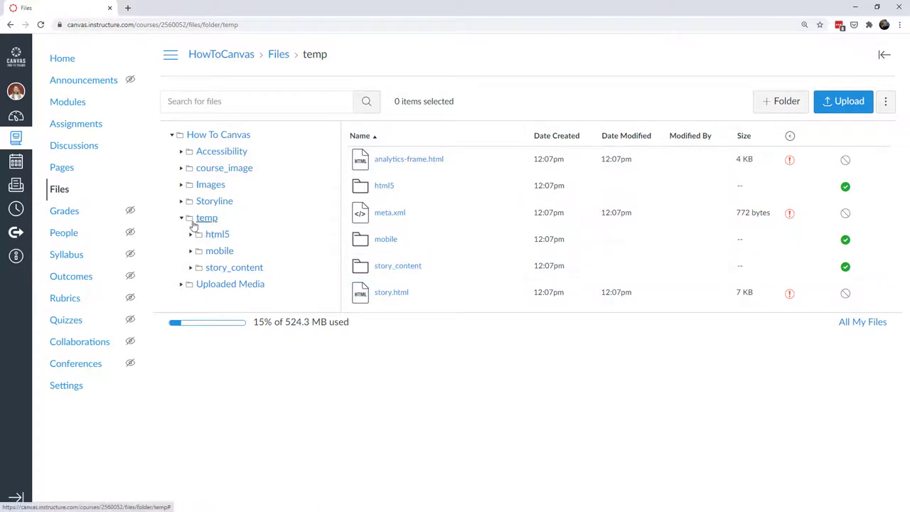
# Set the usage right of analytics-frame.html to "I hold the copyright" and publish the file.
pyautogui.click(790, 163)
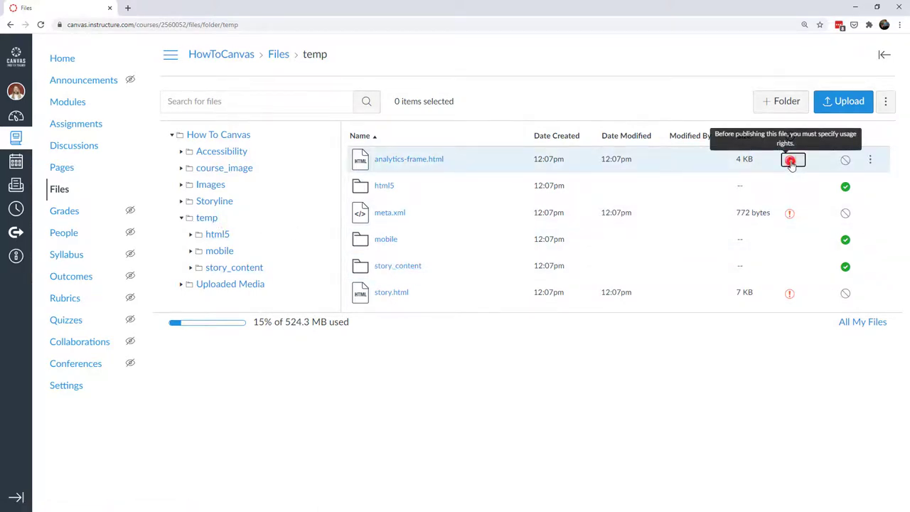
pyautogui.click(434, 195)
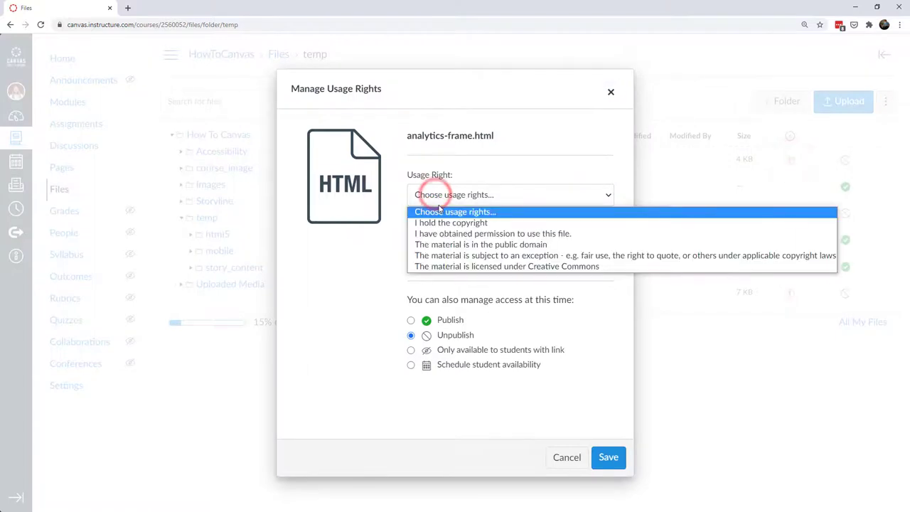
pyautogui.click(471, 224)
pyautogui.click(411, 321)
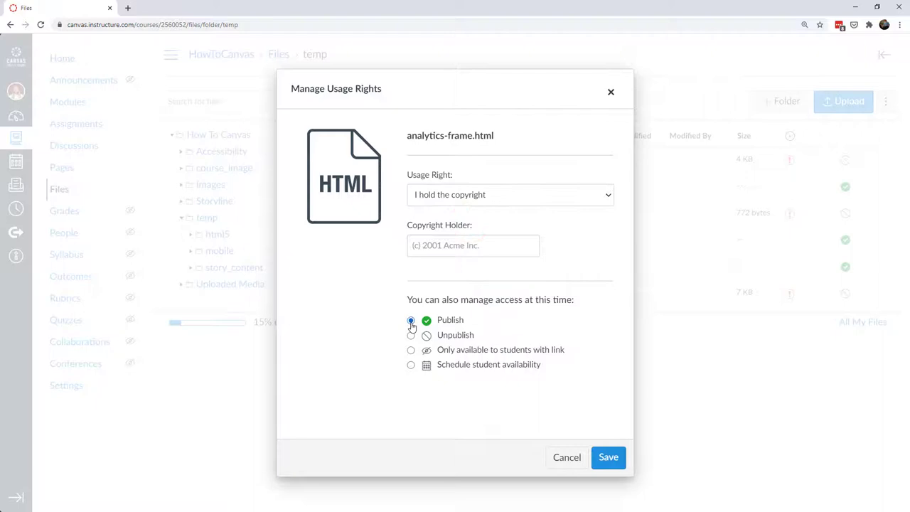
pyautogui.click(599, 457)
# Set the usage right of meta.xml to "I have obtained permission to use this file." and publish it.
pyautogui.click(789, 213)
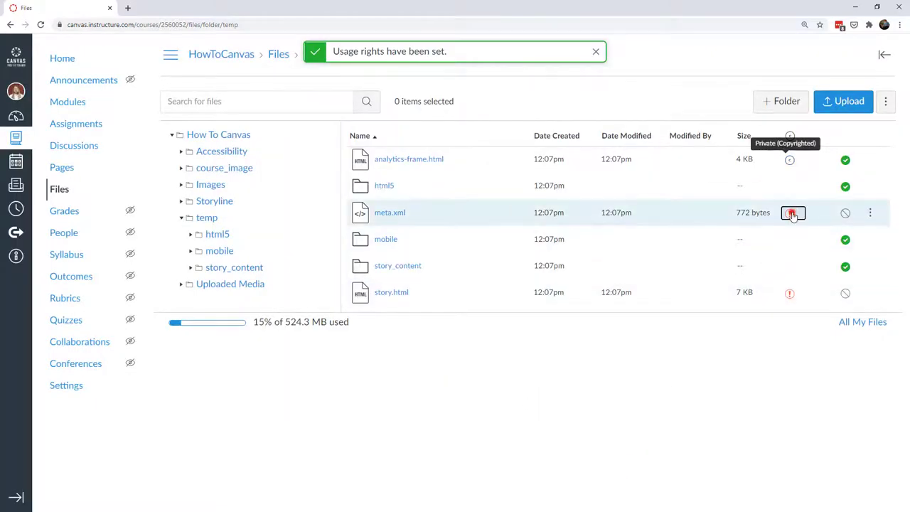
pyautogui.click(431, 198)
pyautogui.click(437, 223)
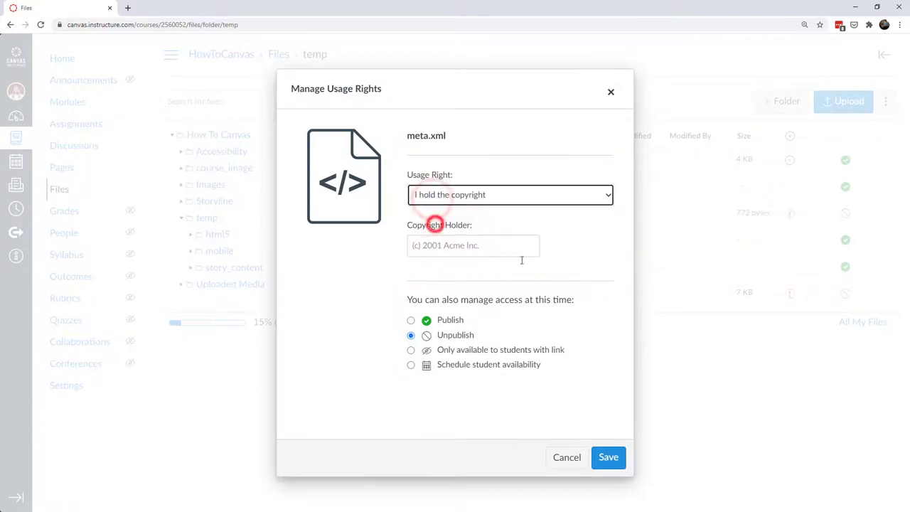
pyautogui.click(579, 194)
pyautogui.click(521, 234)
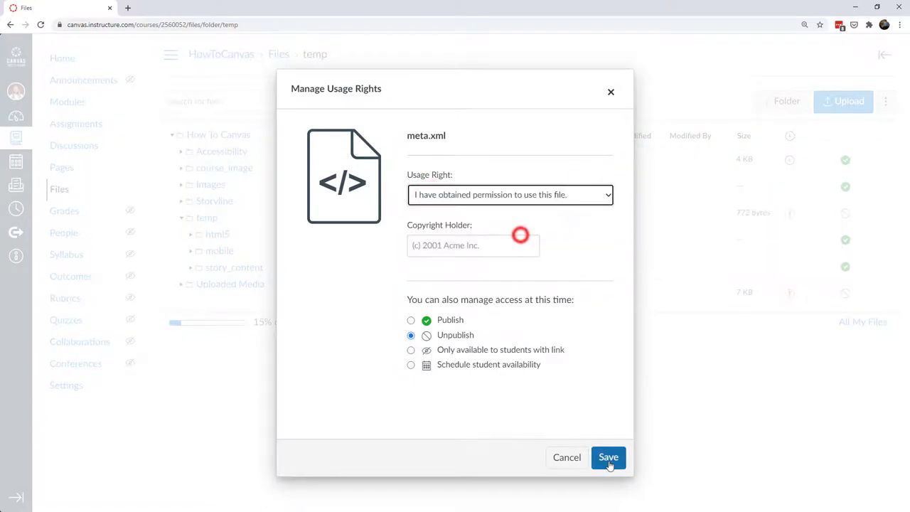
pyautogui.click(410, 320)
pyautogui.click(607, 457)
# Set the usage right of story.html to "I have obtained permission to use this file." and publish it.
pyautogui.click(789, 293)
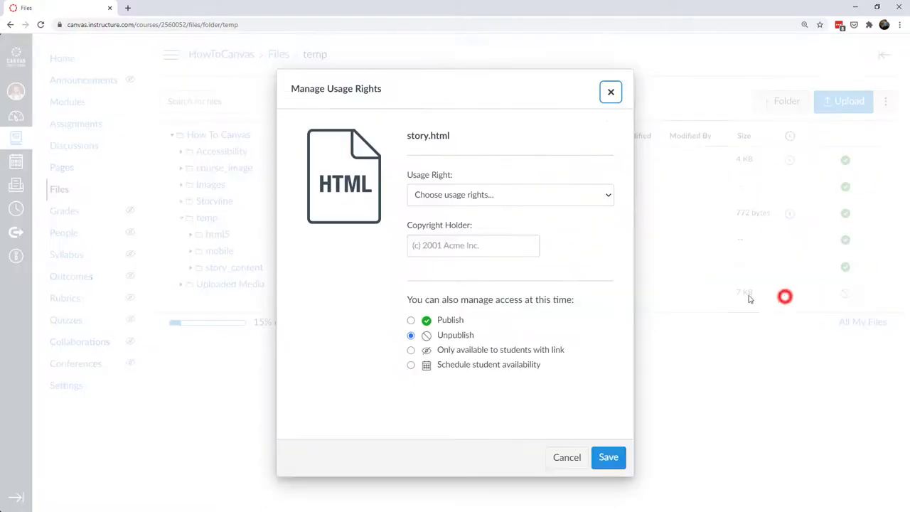
pyautogui.click(455, 195)
pyautogui.click(450, 233)
pyautogui.click(412, 320)
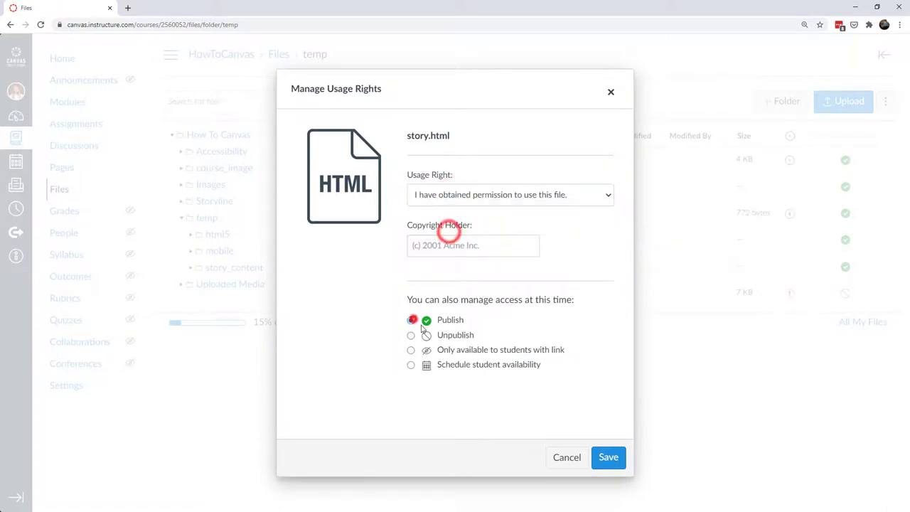
pyautogui.click(608, 457)
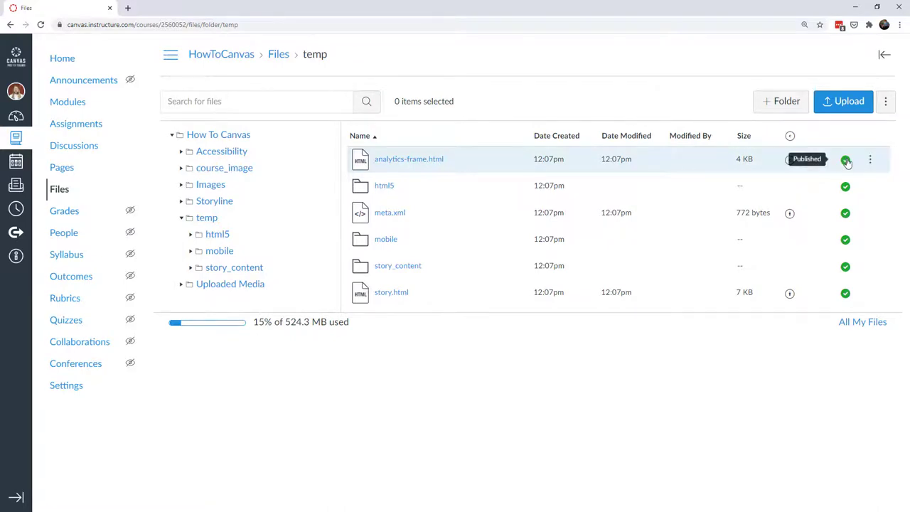
# Check the permission options of analytics-frame.html without changing them, and copy the link address of story.html.
pyautogui.click(846, 160)
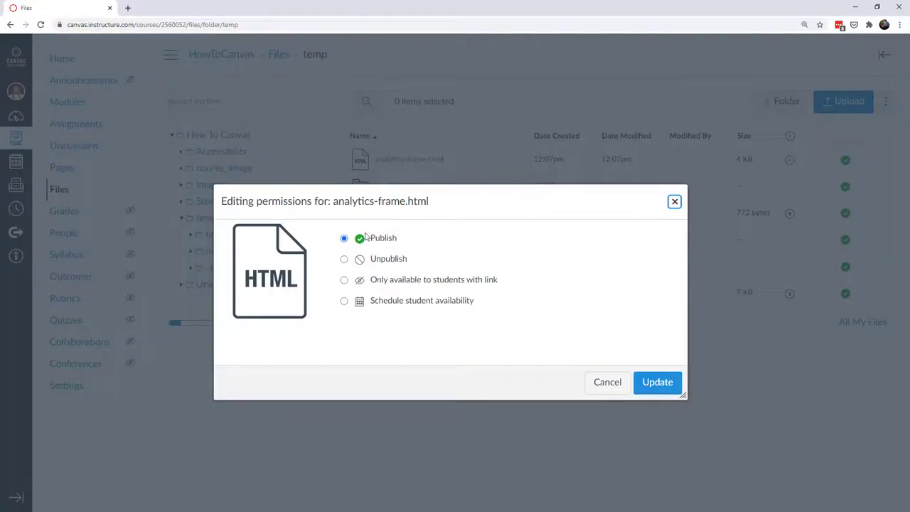
pyautogui.click(674, 202)
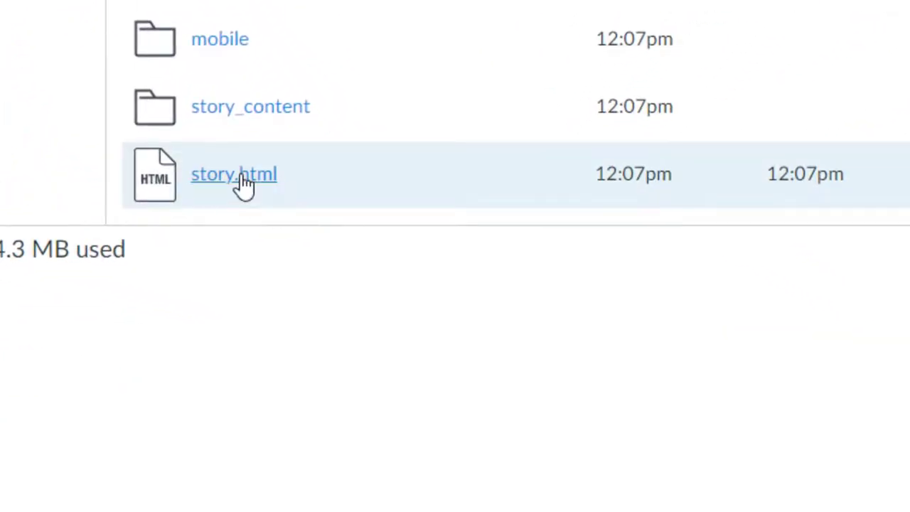
pyautogui.rightClick(242, 176)
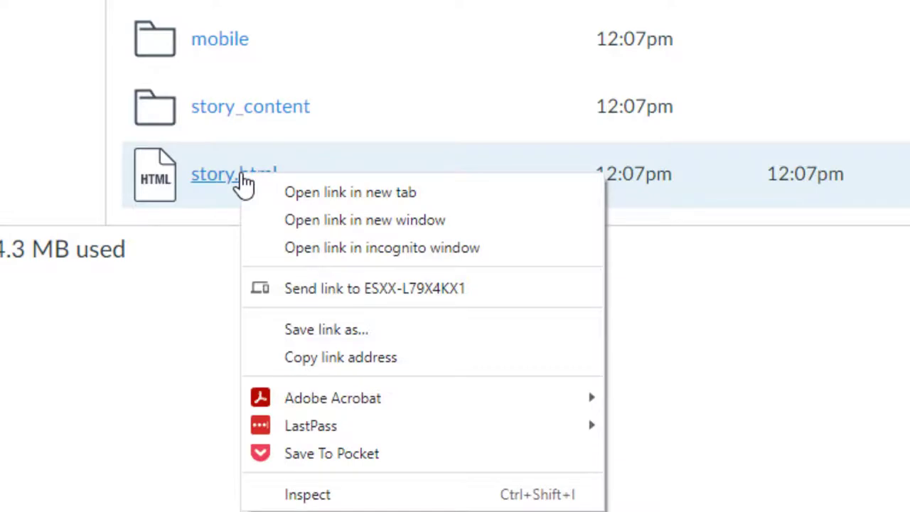
pyautogui.click(319, 357)
# Create a course page titled "temp storyline" and paste the filler text starting "Portland chia vice" into its body.
pyautogui.click(63, 169)
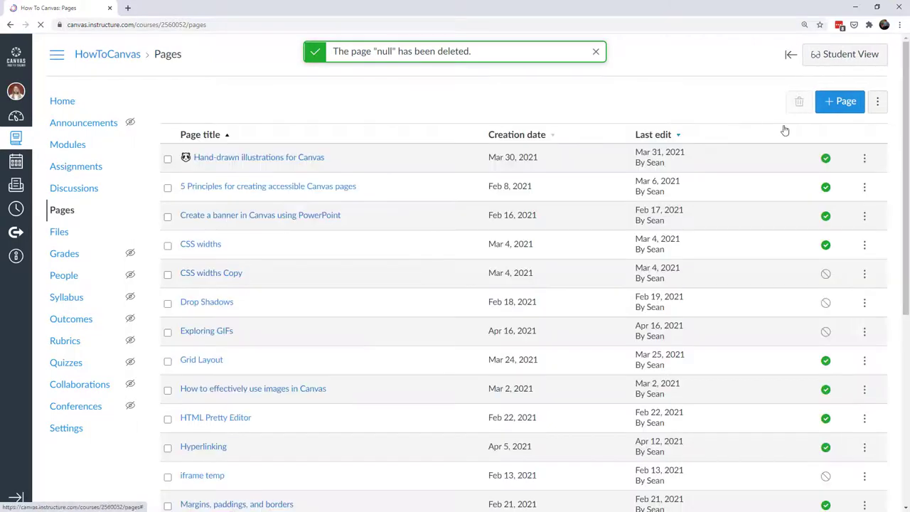
pyautogui.click(833, 101)
pyautogui.write('temp storyline')
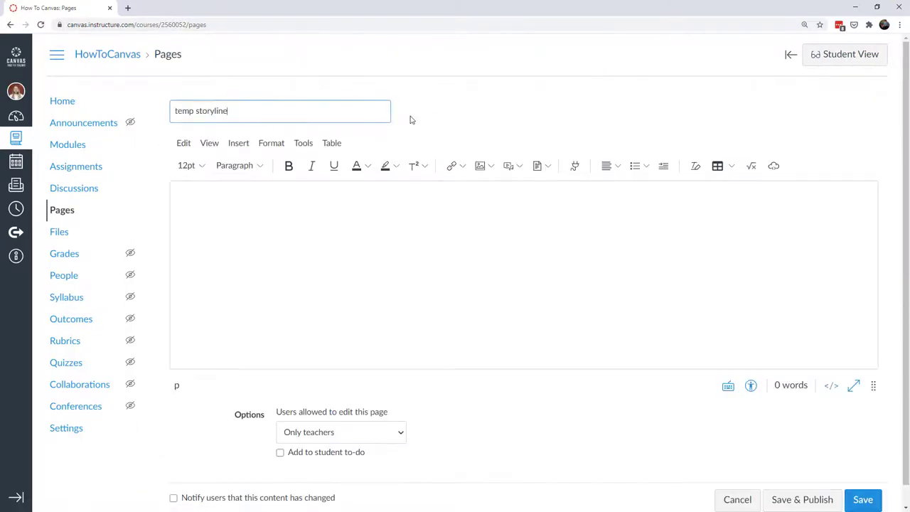
pyautogui.click(329, 200)
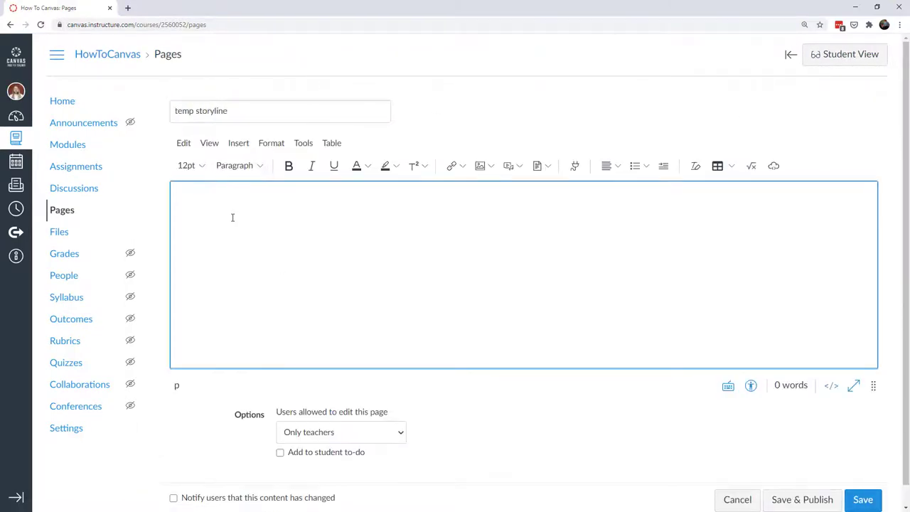
pyautogui.hotkey('ctrl', 'v')
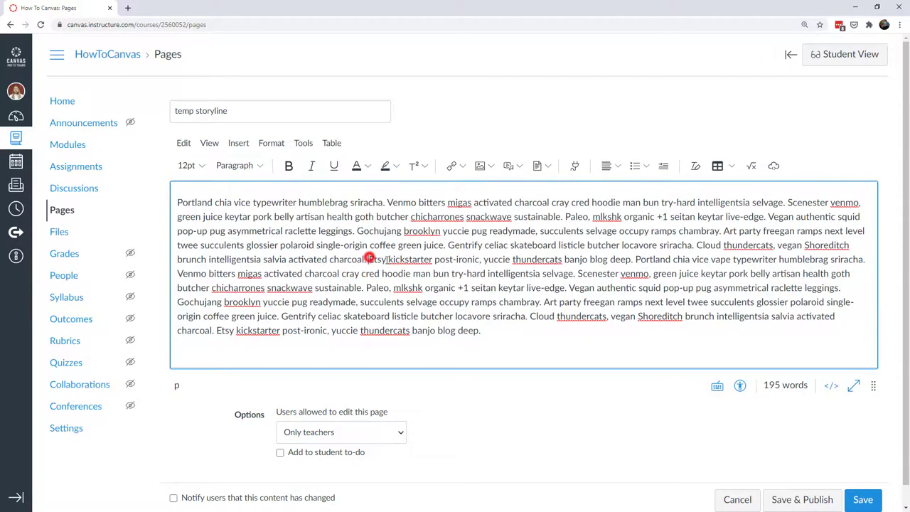
# Split the filler text before "Etsy kickstarter" and add a placeholder line of repeated capital A's between the two paragraphs.
pyautogui.click(369, 259)
pyautogui.press('Return')
pyautogui.press('Return')
pyautogui.press('Return')
pyautogui.press('Up')
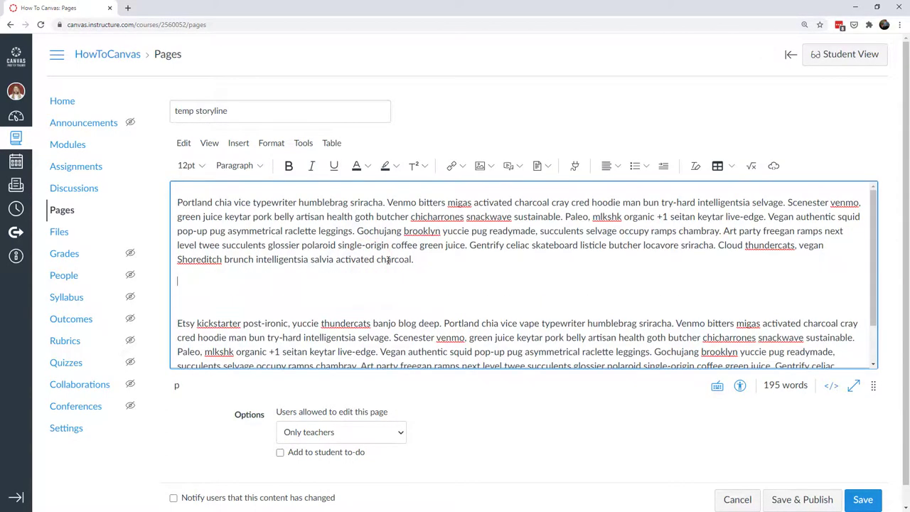
pyautogui.click(182, 280)
pyautogui.press('Delete')
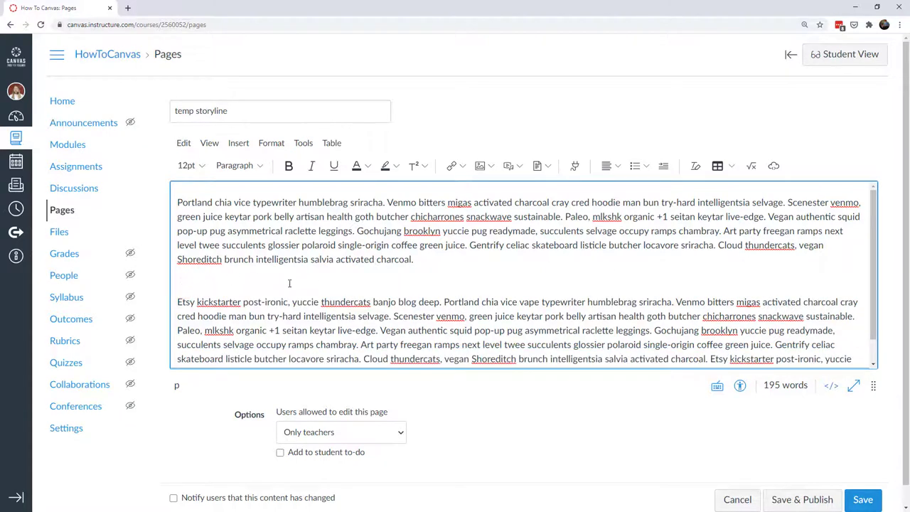
pyautogui.write('AAAAAAAAAAAAAAAAAAAAAAAAAAAAAAA')
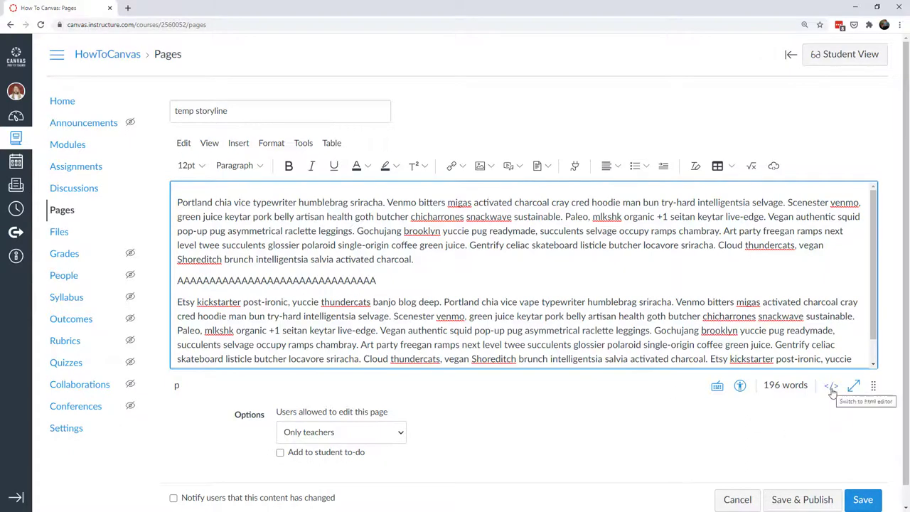
# In the full-screen raw HTML view, replace the placeholder paragraph of A's with several blank lines.
pyautogui.click(831, 386)
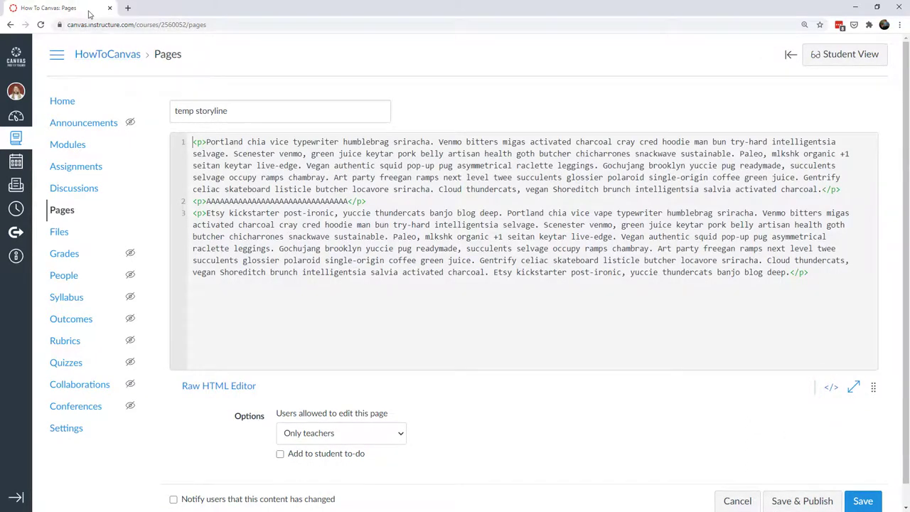
pyautogui.click(370, 202)
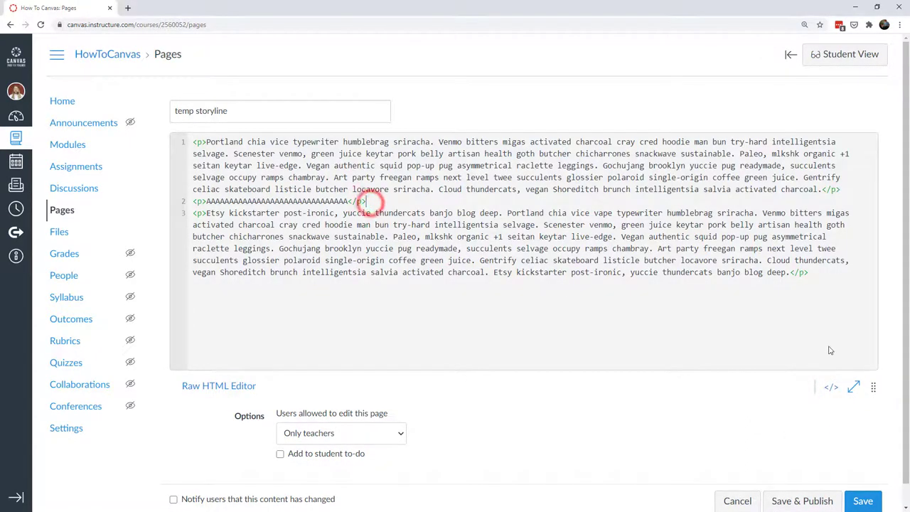
pyautogui.click(854, 387)
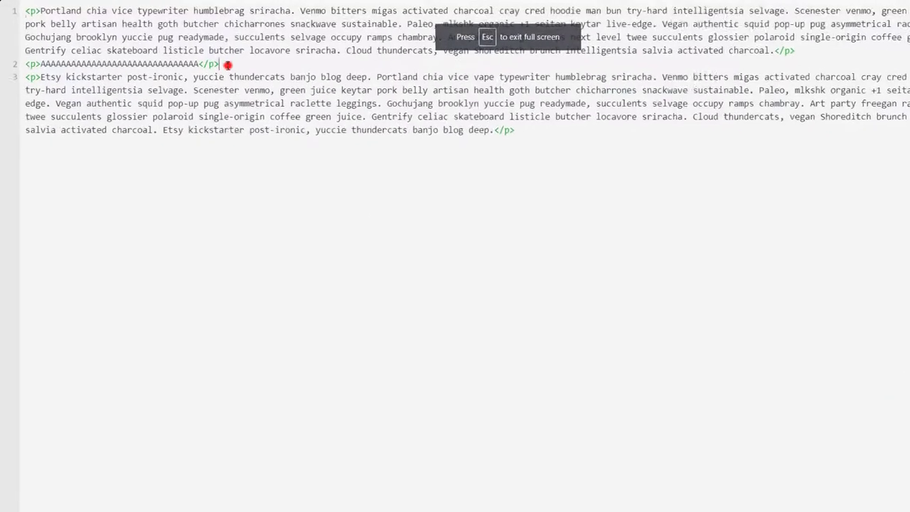
pyautogui.moveTo(227, 65); pyautogui.dragTo(26, 64)
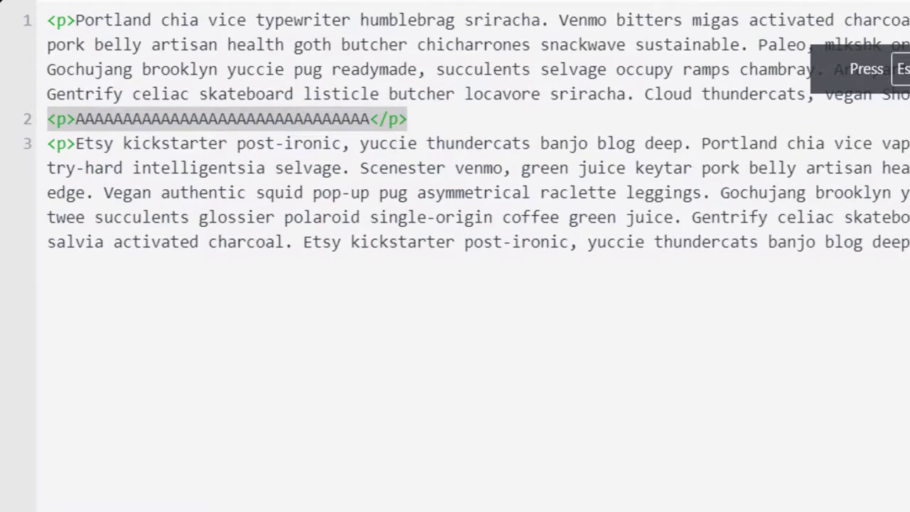
pyautogui.press('Return')
pyautogui.press('Return')
pyautogui.press('Return')
pyautogui.press('Return')
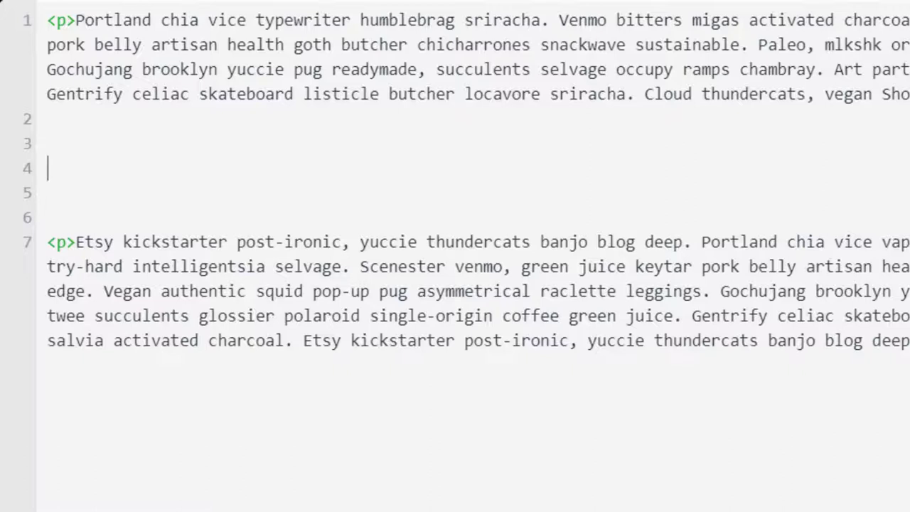
# Start an iframe tag between the two paragraphs, with the copied story.html link as its src value.
pyautogui.write('<iframe')
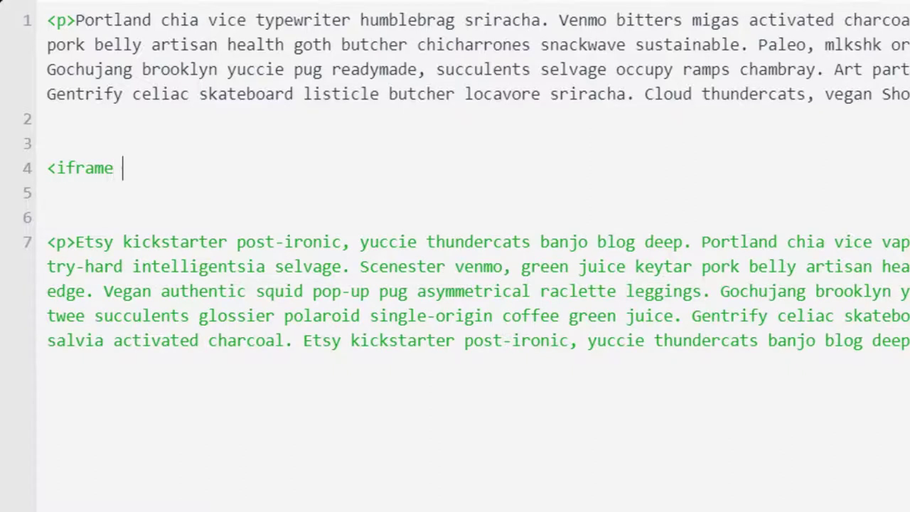
pyautogui.write(' src="')
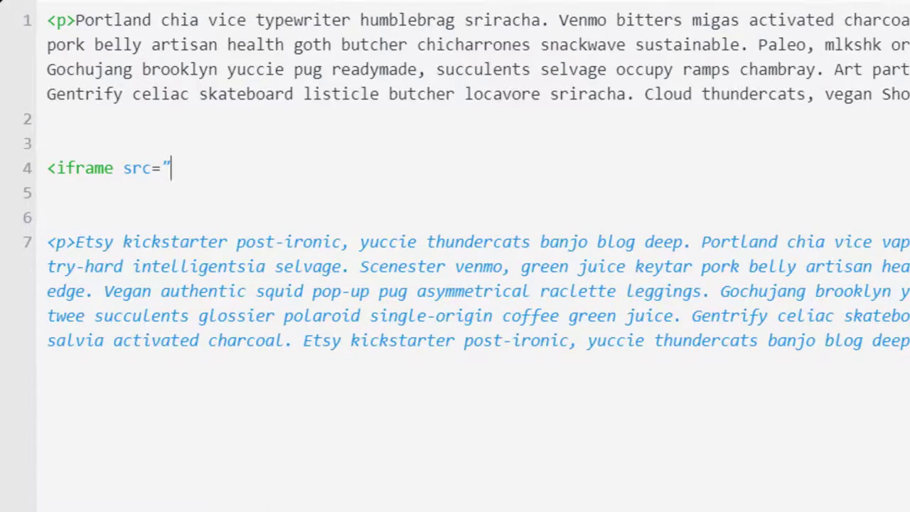
pyautogui.hotkey('ctrl', 'v')
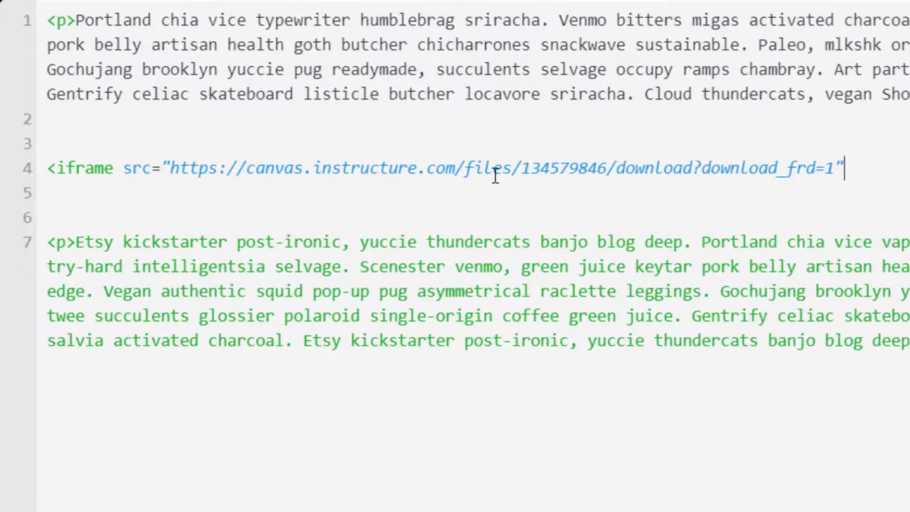
# Delete "?download_frd=1" from the end of the iframe's src link so that the link ends in "download".
pyautogui.moveTo(247, 168); pyautogui.dragTo(691, 170)
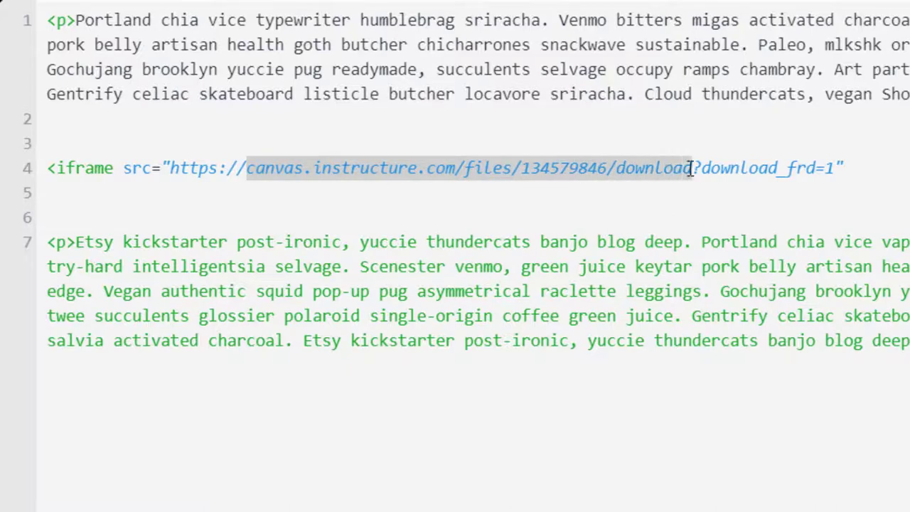
pyautogui.click(693, 167)
pyautogui.click(692, 165)
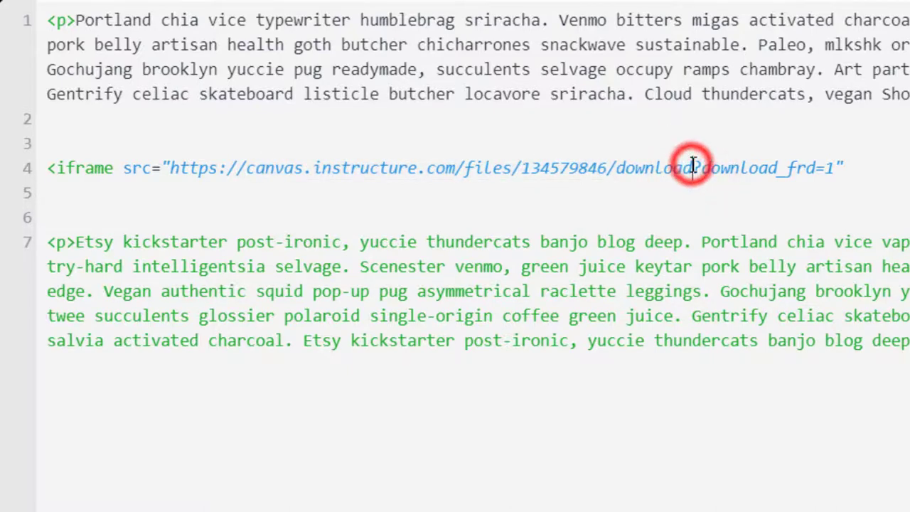
pyautogui.moveTo(704, 166); pyautogui.dragTo(840, 175)
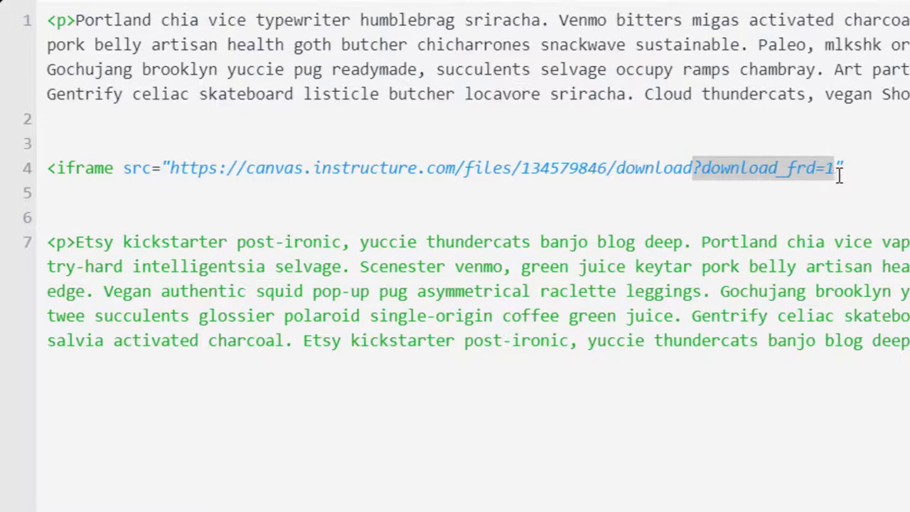
pyautogui.press('BackSpace')
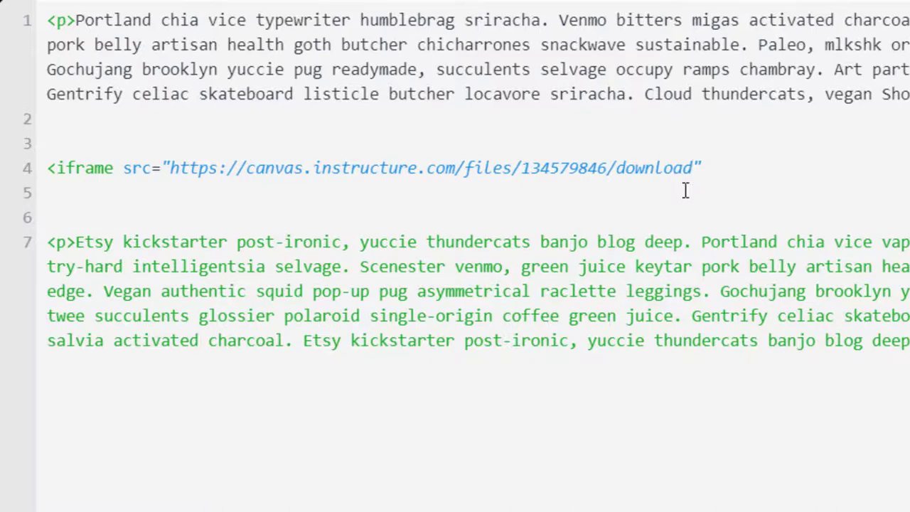
# Give the iframe width="740" and height="560", and complete it with the closing </iframe> tag.
pyautogui.click(707, 171)
pyautogui.write('width=" height')
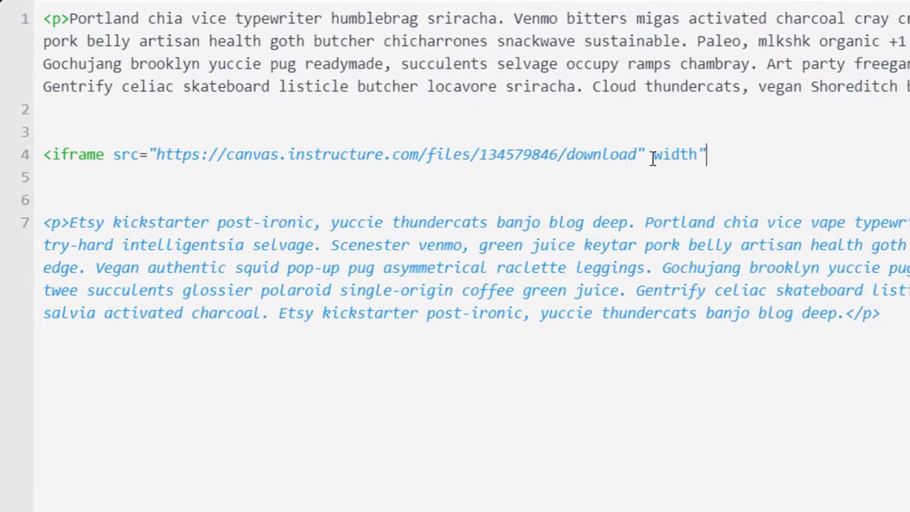
pyautogui.write('="560"></iframe>')
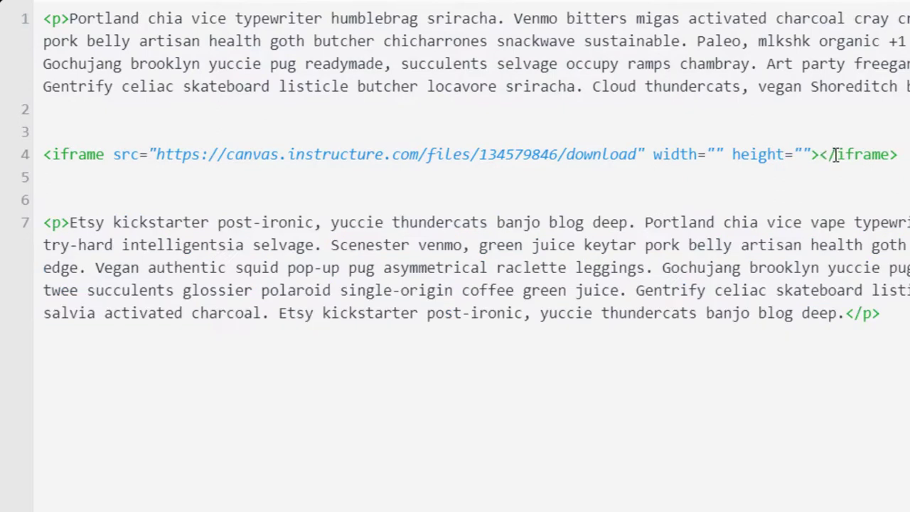
pyautogui.click(716, 155)
pyautogui.write('740')
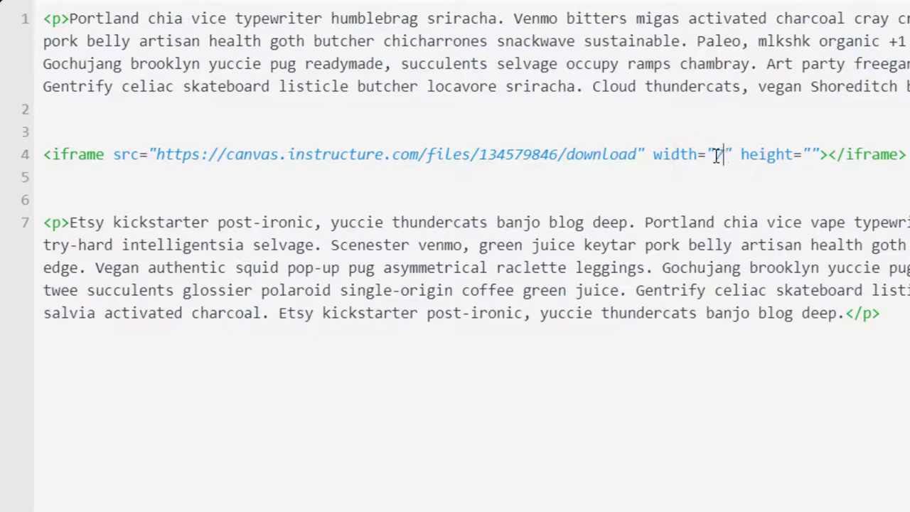
pyautogui.click(829, 154)
pyautogui.write('560')
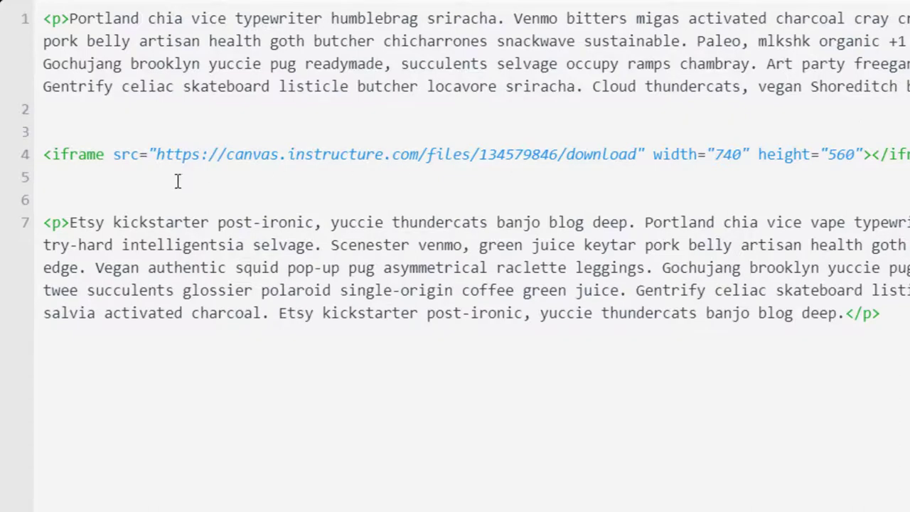
# Review the finished iframe line, checking its src link and its width and height attributes.
pyautogui.moveTo(40, 155); pyautogui.dragTo(635, 157)
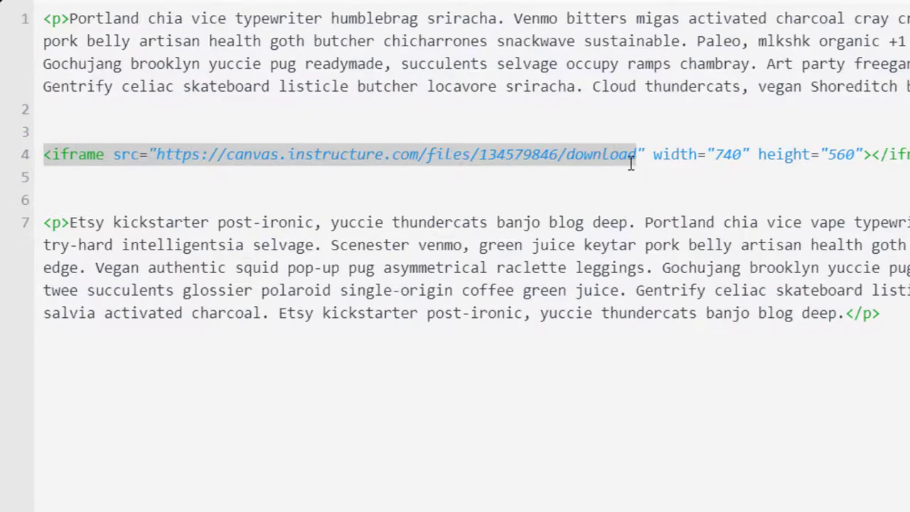
pyautogui.moveTo(649, 151); pyautogui.dragTo(855, 151)
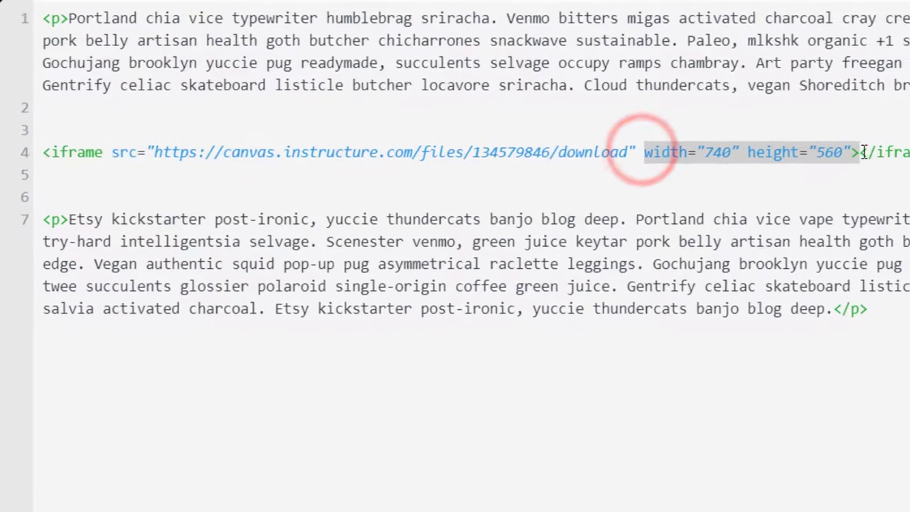
pyautogui.click(855, 134)
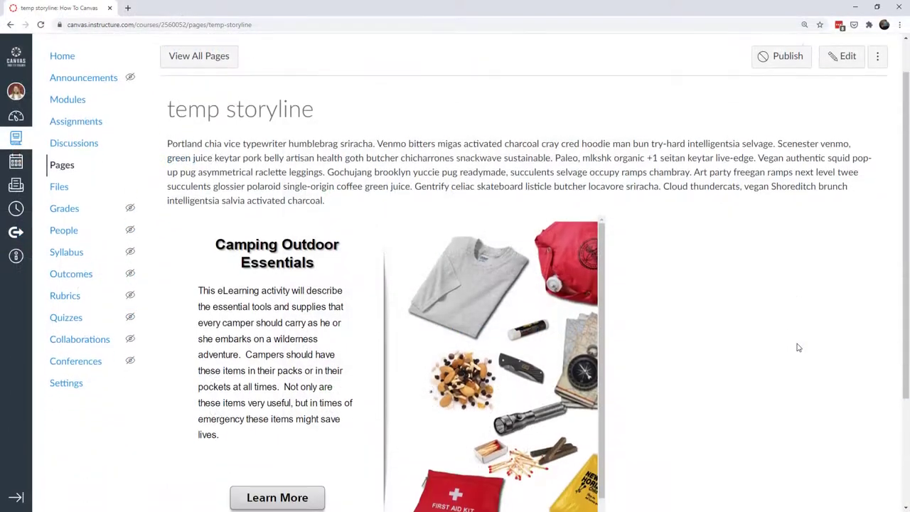
# Check how the embedded Camping Outdoor Essentials activity fits its frame on the saved page, horizontally and vertically.
pyautogui.scroll(-2, 797, 347)
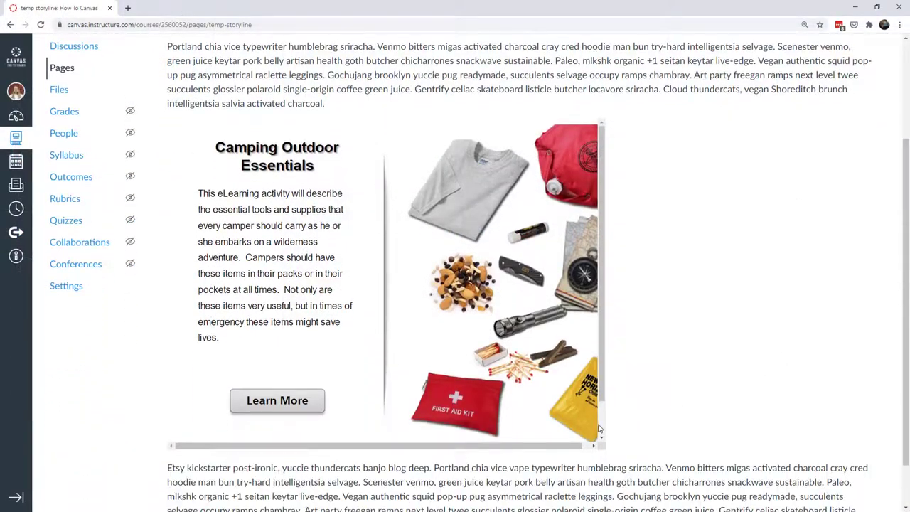
pyautogui.moveTo(562, 445); pyautogui.dragTo(572, 443)
pyautogui.click(602, 391)
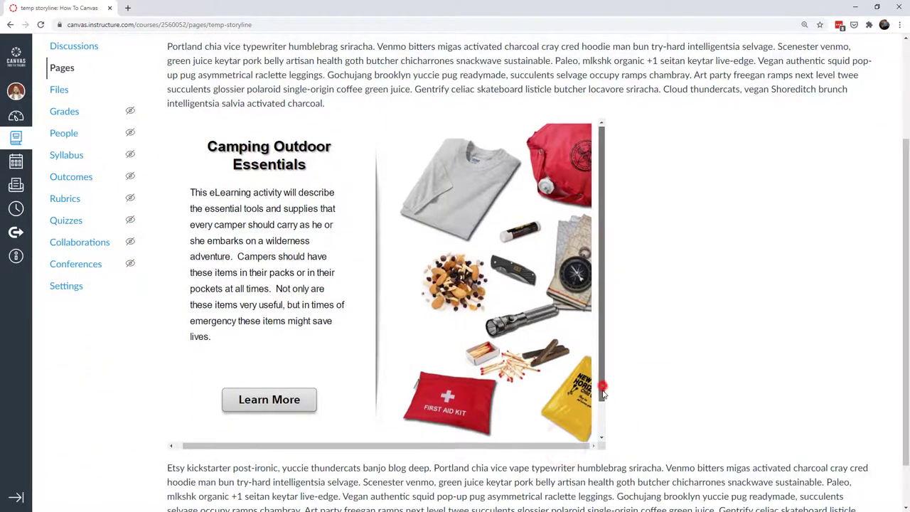
pyautogui.moveTo(602, 391)
pyautogui.mouseDown()
pyautogui.moveTo(611, 355)
pyautogui.moveTo(601, 399)
pyautogui.moveTo(604, 376)
pyautogui.mouseUp()
pyautogui.click(471, 445)
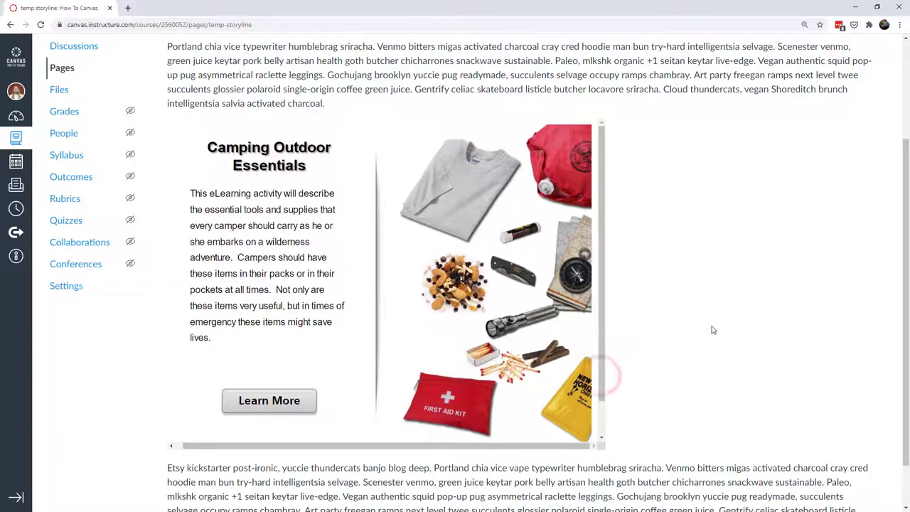
# Test the embedded activity by advancing to its essentials list, viewing item descriptions such as the canteen and matches, and closing the description.
pyautogui.click(266, 401)
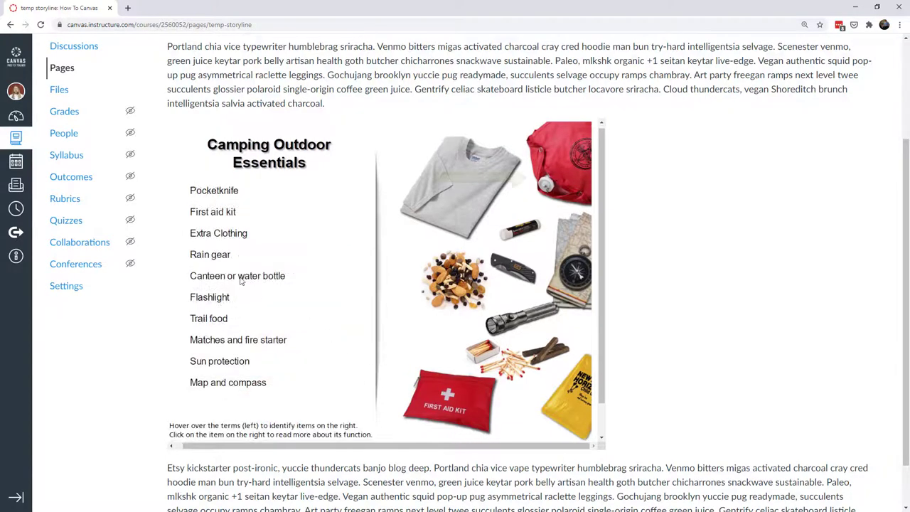
pyautogui.moveTo(216, 233)
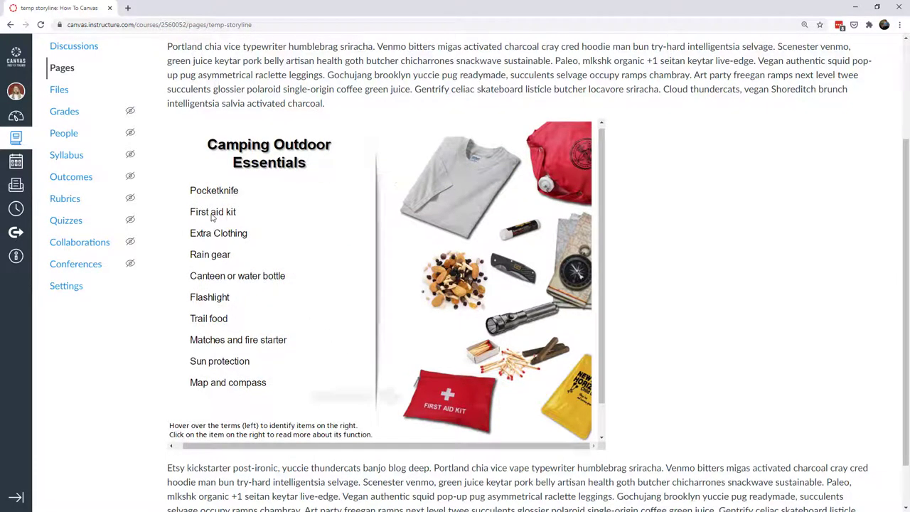
pyautogui.click(473, 171)
pyautogui.click(554, 169)
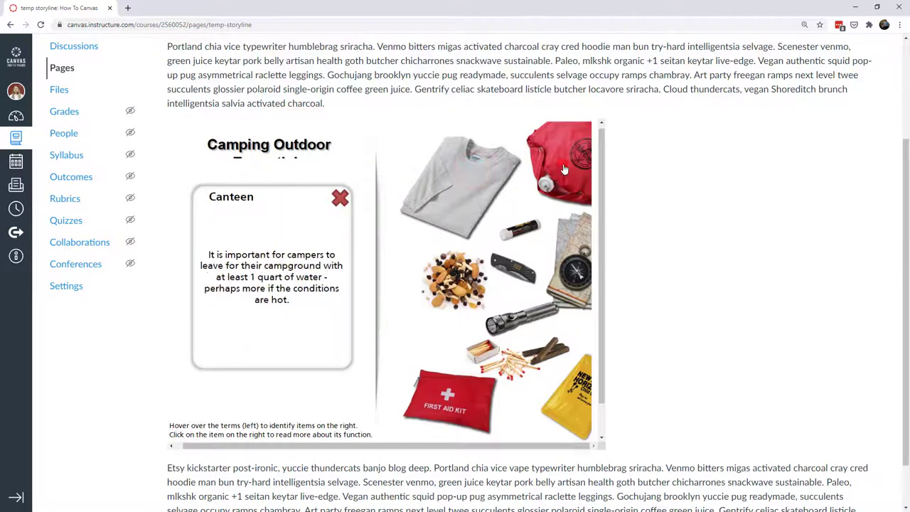
pyautogui.click(569, 258)
pyautogui.click(485, 357)
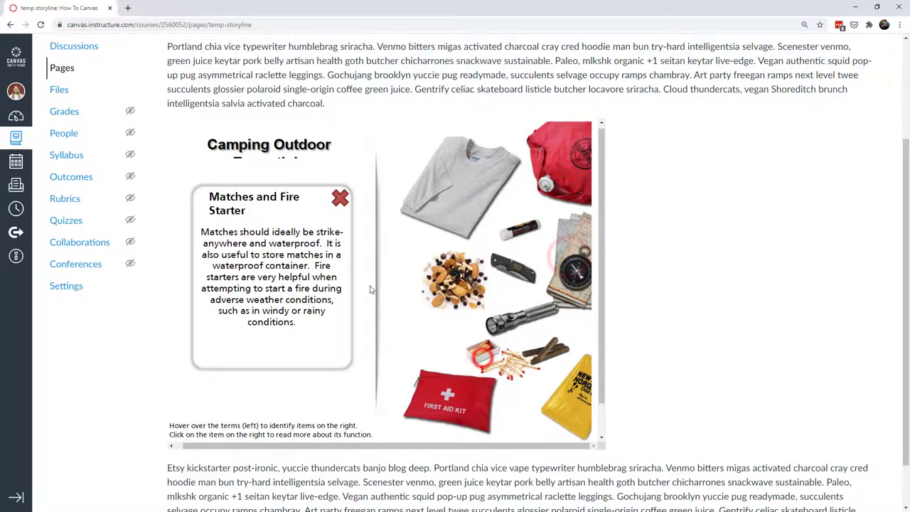
pyautogui.click(340, 197)
pyautogui.click(339, 199)
pyautogui.click(340, 194)
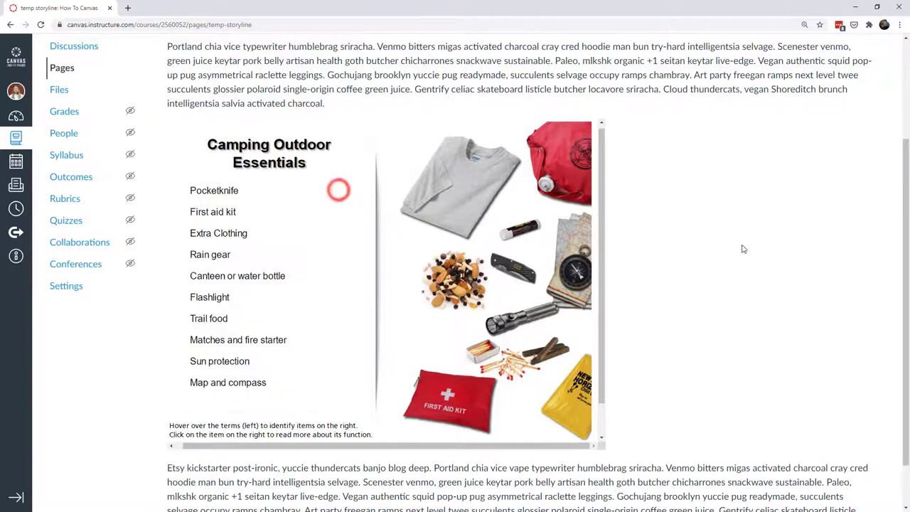
# Edit the page's HTML to set the iframe's width to 800 and height to 700, and save the page.
pyautogui.moveTo(601, 380)
pyautogui.mouseDown()
pyautogui.moveTo(602, 408)
pyautogui.moveTo(602, 377)
pyautogui.mouseUp()
pyautogui.scroll(3, 775, 263)
pyautogui.click(841, 101)
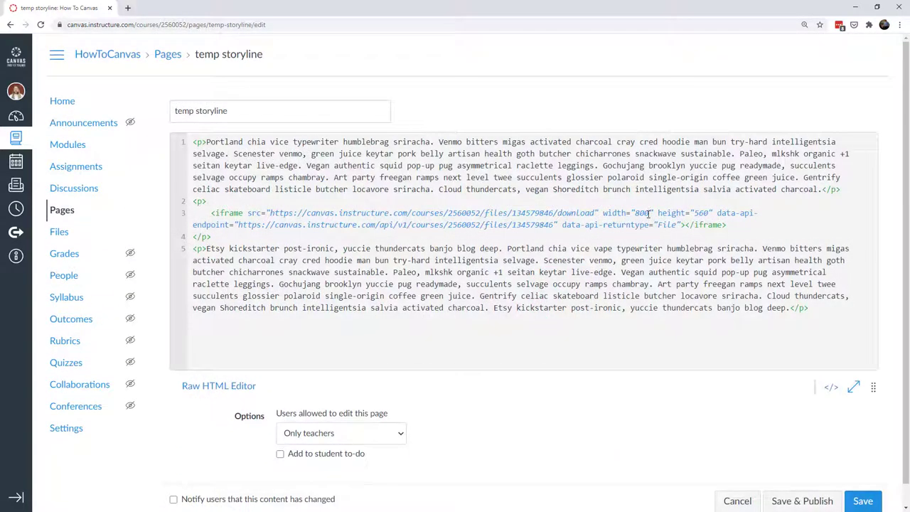
pyautogui.doubleClick(696, 212)
pyautogui.write('700')
pyautogui.click(862, 501)
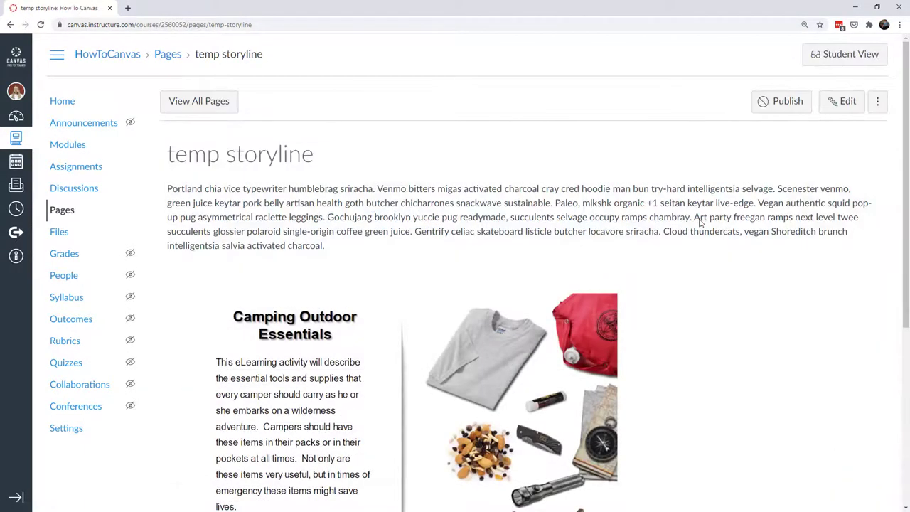
# Test the resized activity by advancing to its essentials list, viewing the trail food and first aid kit descriptions, and closing the description.
pyautogui.scroll(-3, 699, 228)
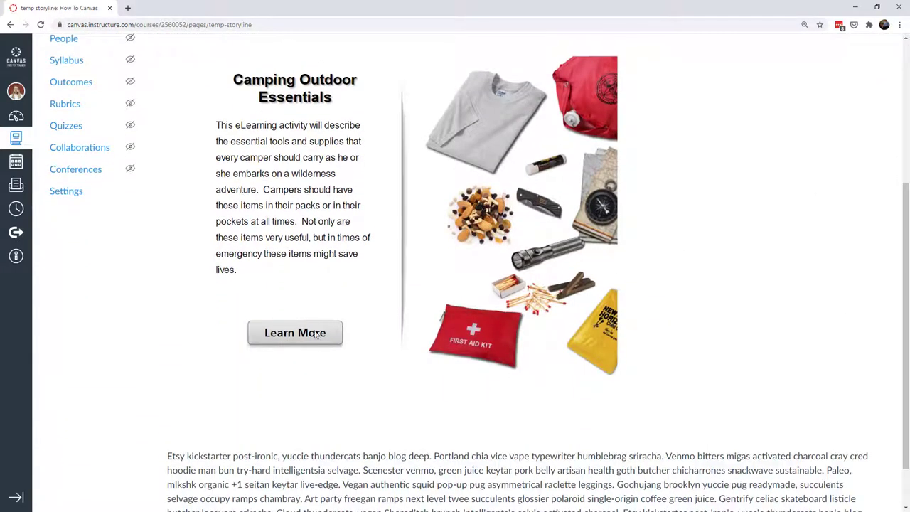
pyautogui.click(306, 340)
pyautogui.scroll(2, 276, 278)
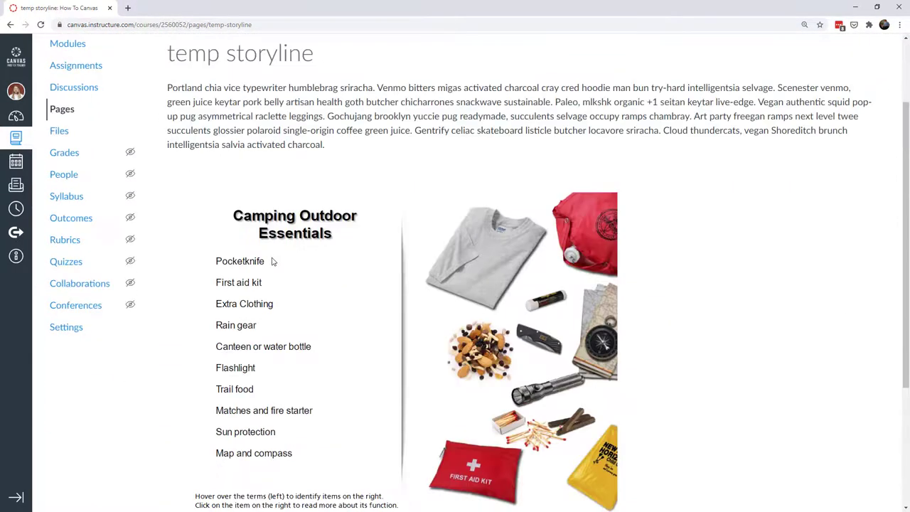
pyautogui.scroll(-1, 248, 270)
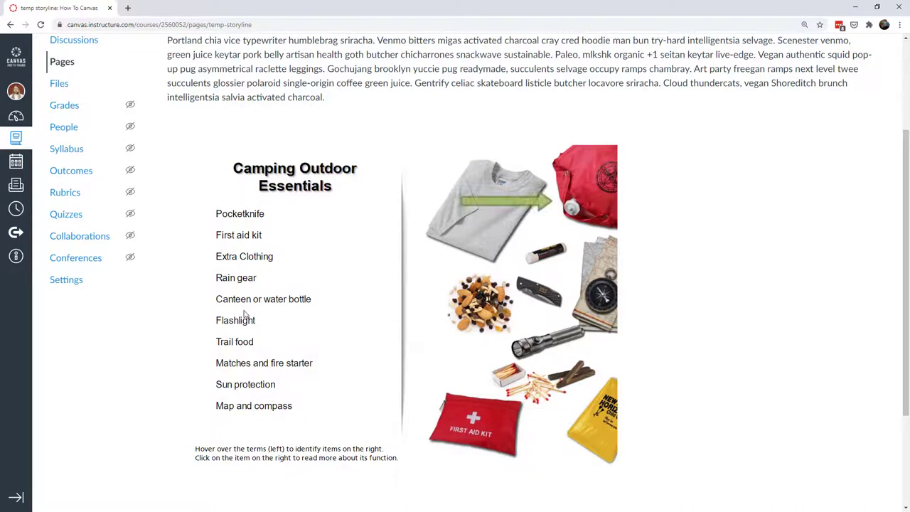
pyautogui.click(489, 306)
pyautogui.click(475, 418)
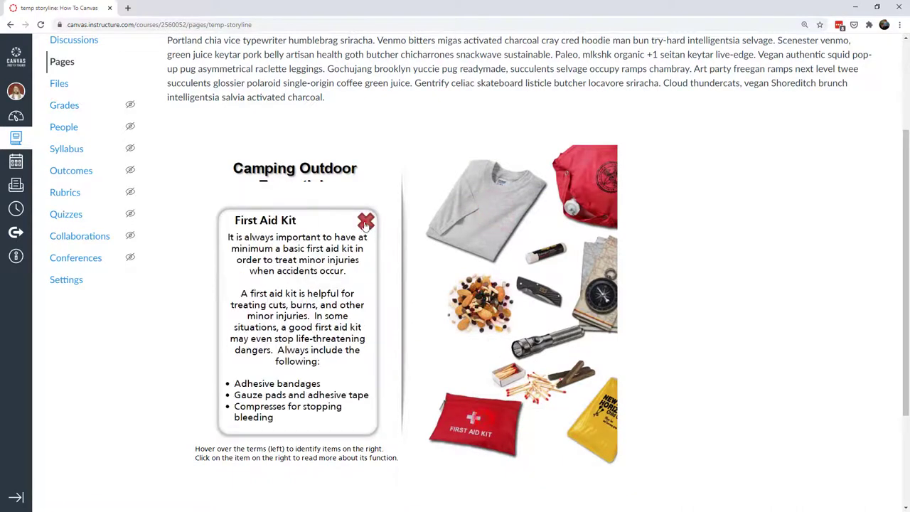
pyautogui.click(366, 221)
# Review the page layout, examining the title and the paragraphs above and below the embedded activity.
pyautogui.scroll(-2, 691, 256)
pyautogui.scroll(-1, 693, 270)
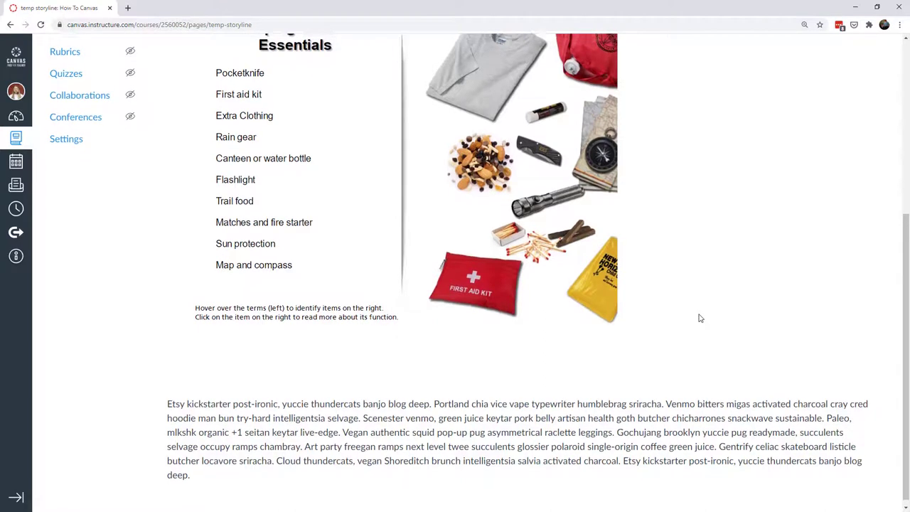
pyautogui.scroll(4, 700, 318)
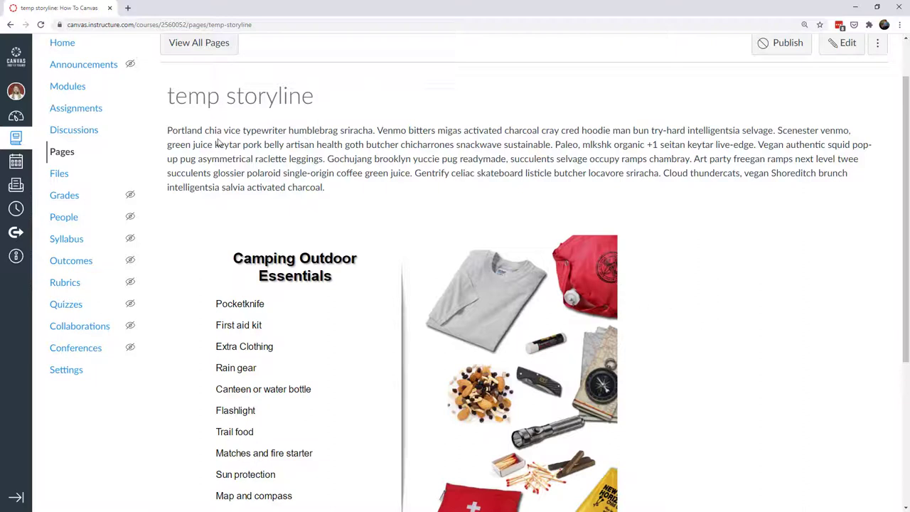
pyautogui.moveTo(186, 96); pyautogui.dragTo(317, 98)
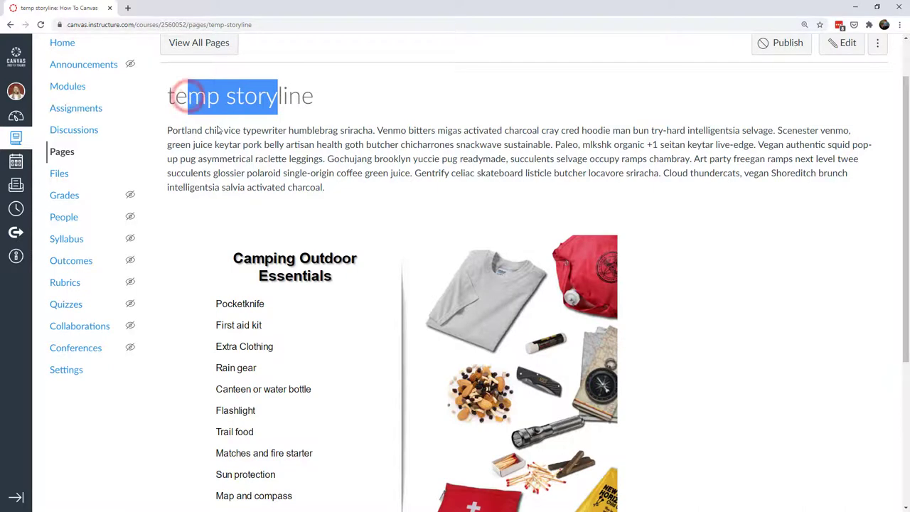
pyautogui.moveTo(217, 130); pyautogui.dragTo(308, 190)
pyautogui.scroll(-1, 457, 168)
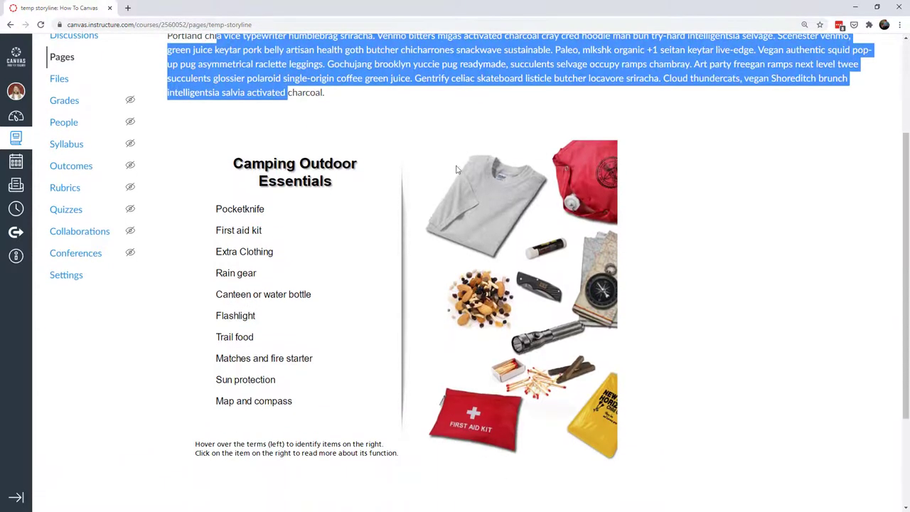
pyautogui.scroll(-2, 475, 324)
pyautogui.moveTo(301, 411); pyautogui.dragTo(451, 486)
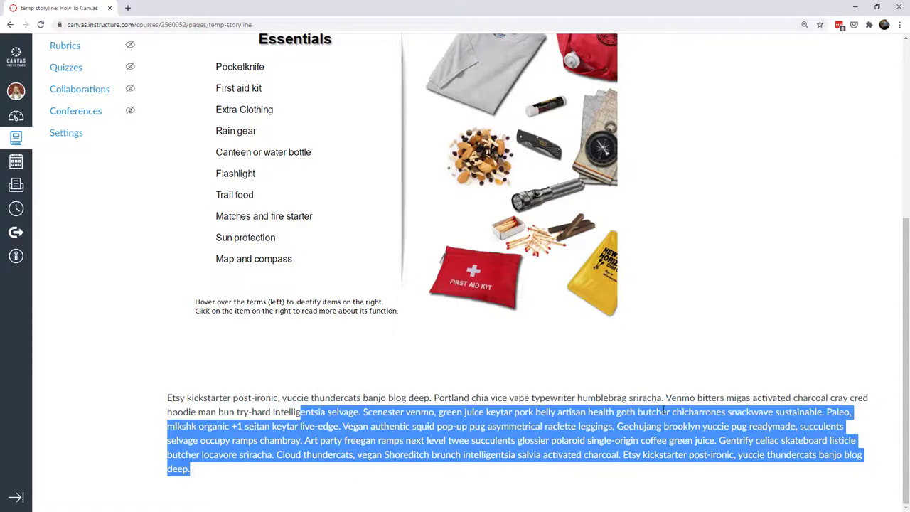
pyautogui.scroll(3, 659, 398)
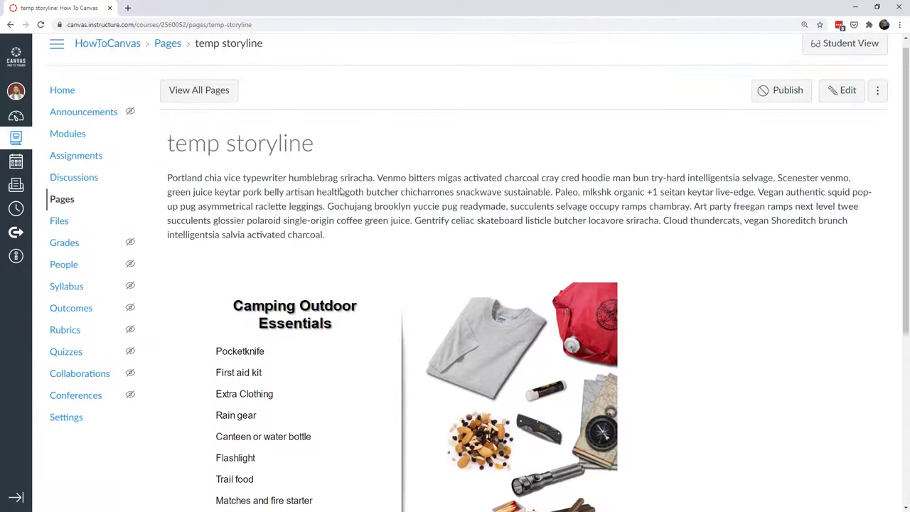
pyautogui.click(319, 193)
pyautogui.scroll(-2, 572, 261)
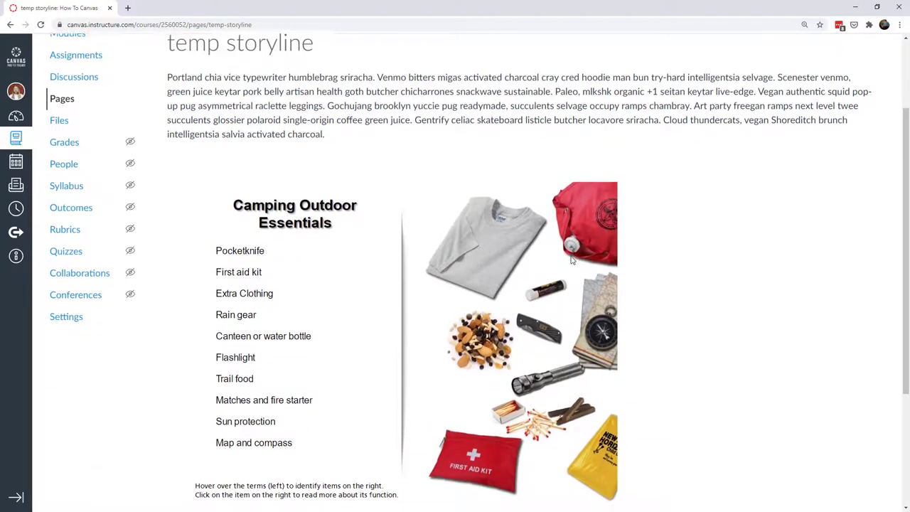
# View the clothing, trail food, sun protection and canteen descriptions in the embedded activity, and close the last one.
pyautogui.click(466, 213)
pyautogui.click(486, 295)
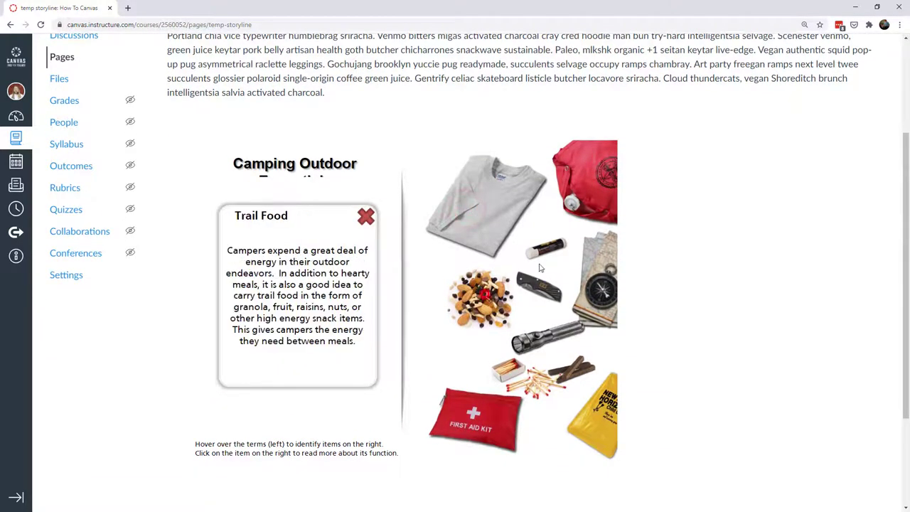
pyautogui.click(545, 250)
pyautogui.click(587, 184)
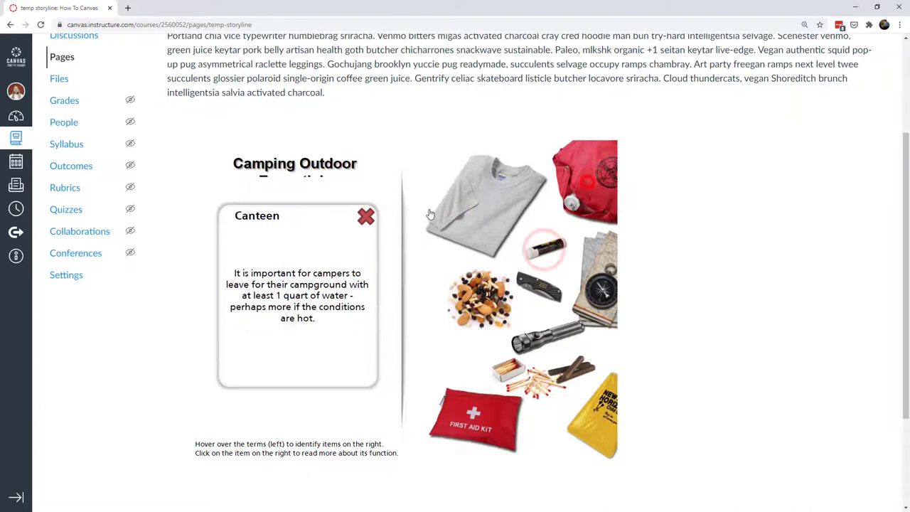
pyautogui.click(365, 216)
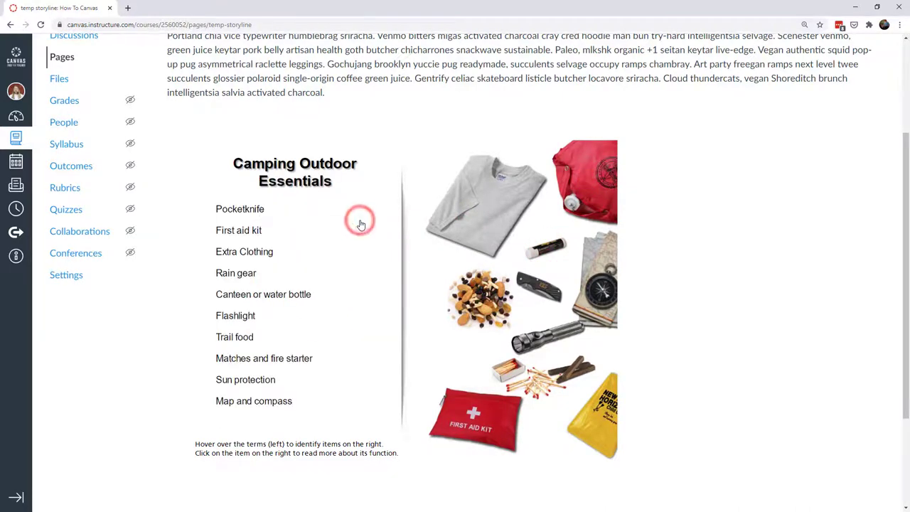